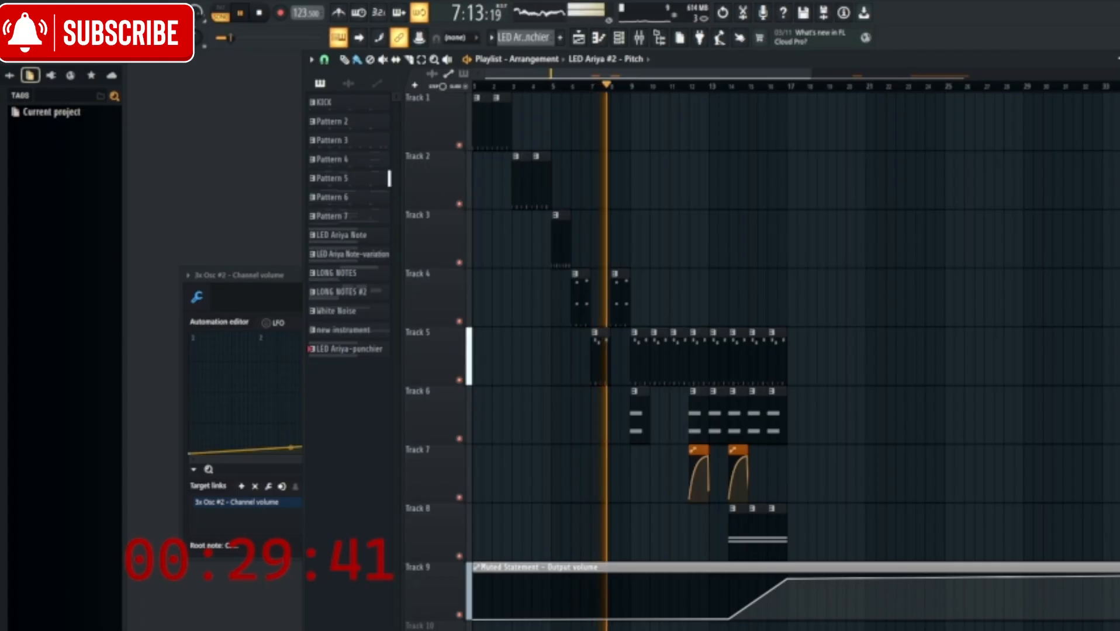
pyautogui.scroll(-4, 786, 361)
pyautogui.scroll(4, 787, 361)
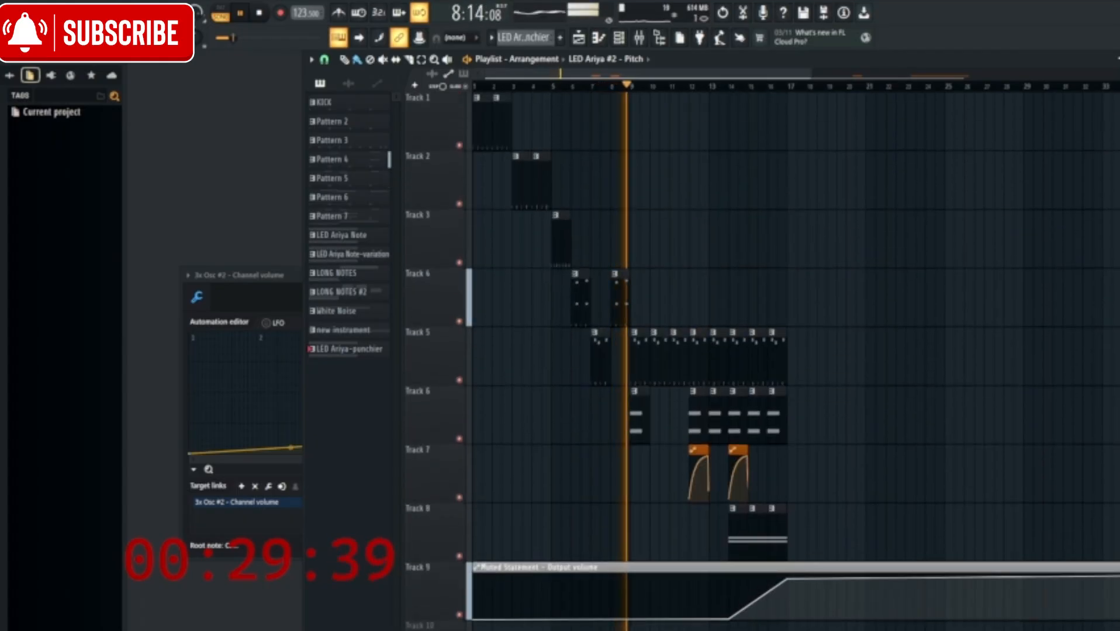
pyautogui.scroll(-3, 787, 361)
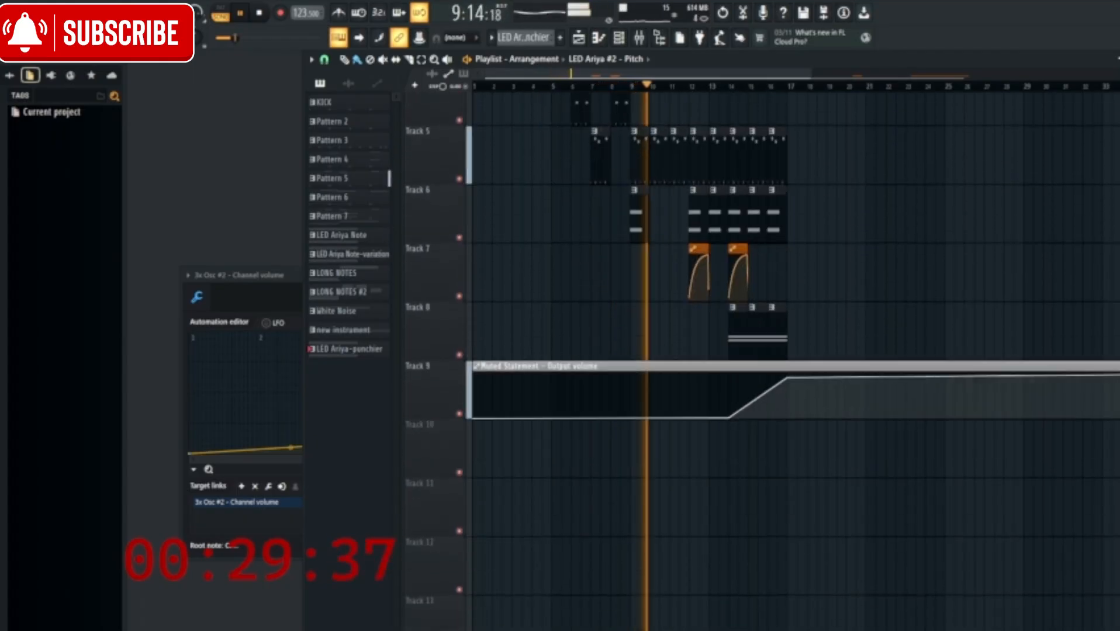
pyautogui.scroll(3, 787, 361)
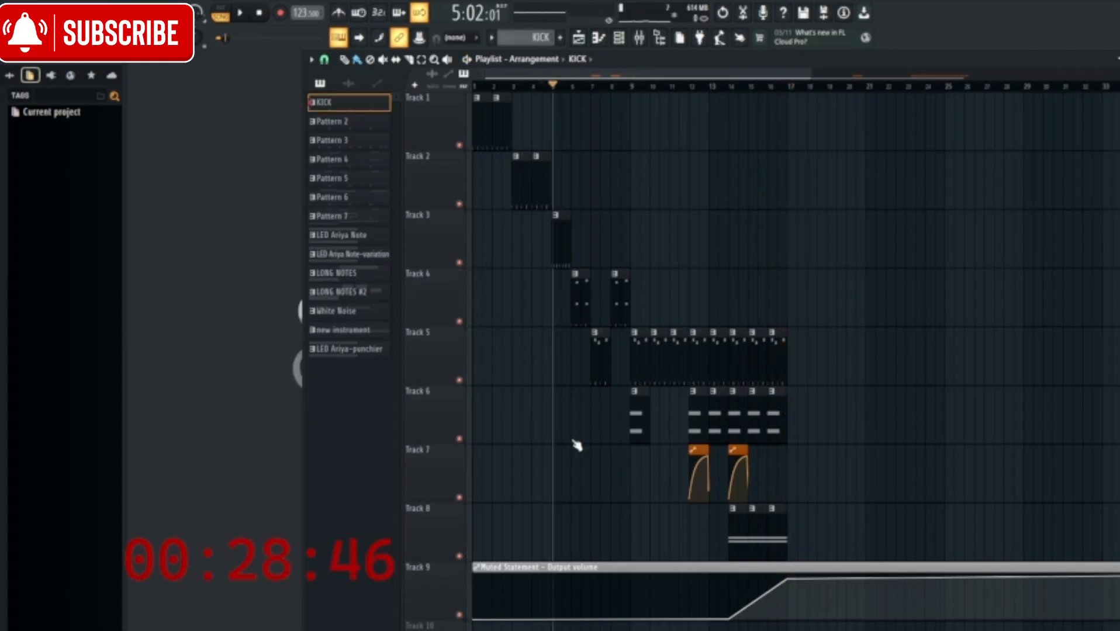
# Examine the channel rack steps of Pattern 2 and the KICK pattern
pyautogui.click(330, 121)
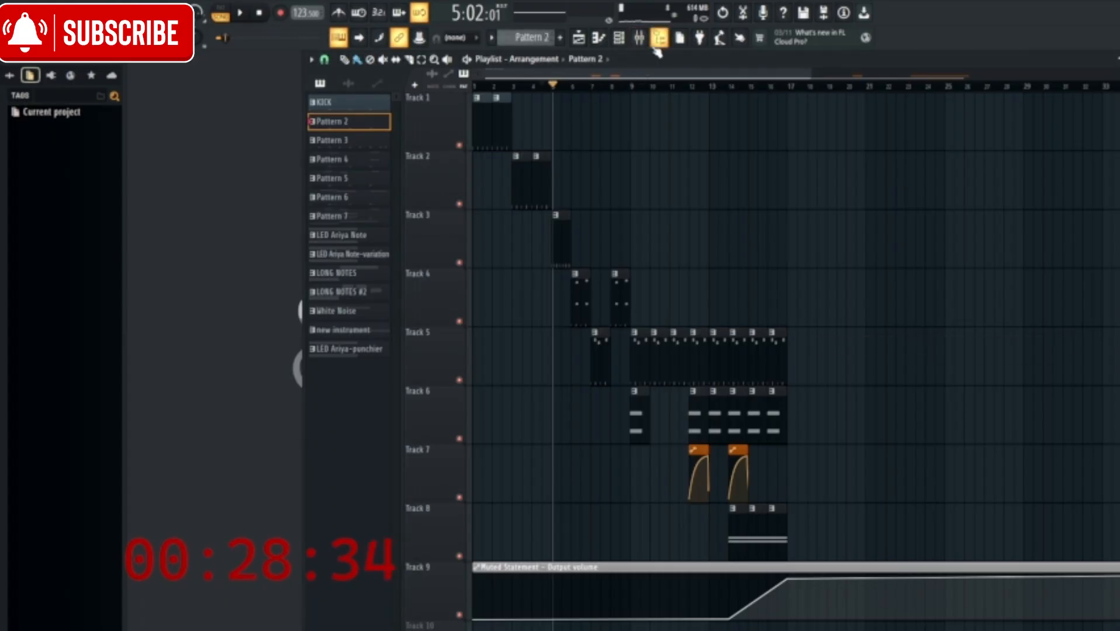
pyautogui.click(620, 40)
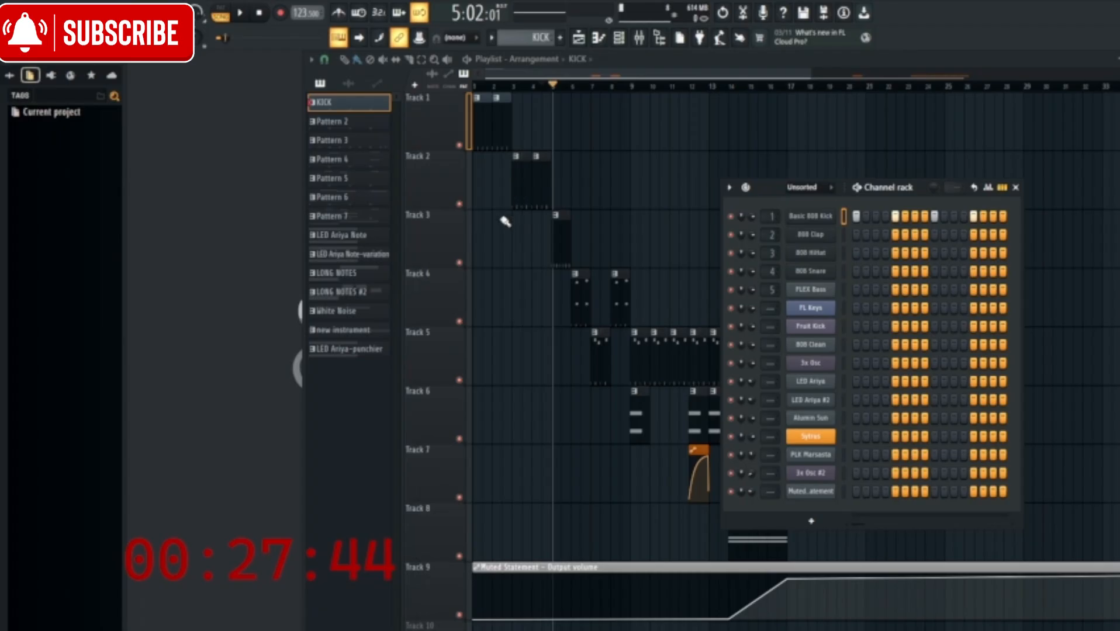
pyautogui.click(326, 120)
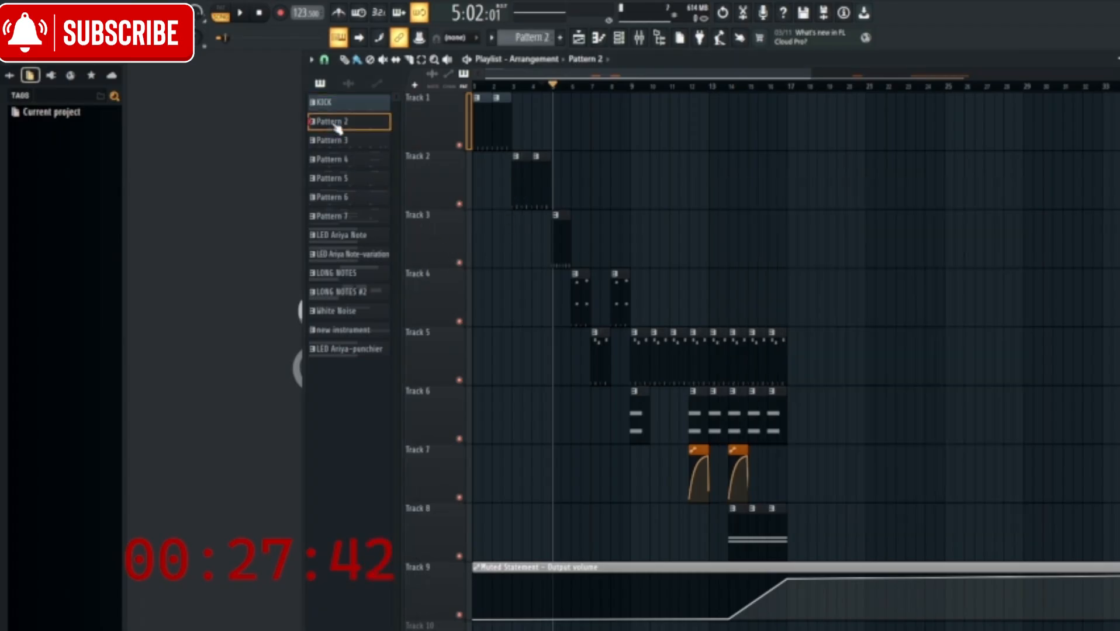
pyautogui.click(618, 39)
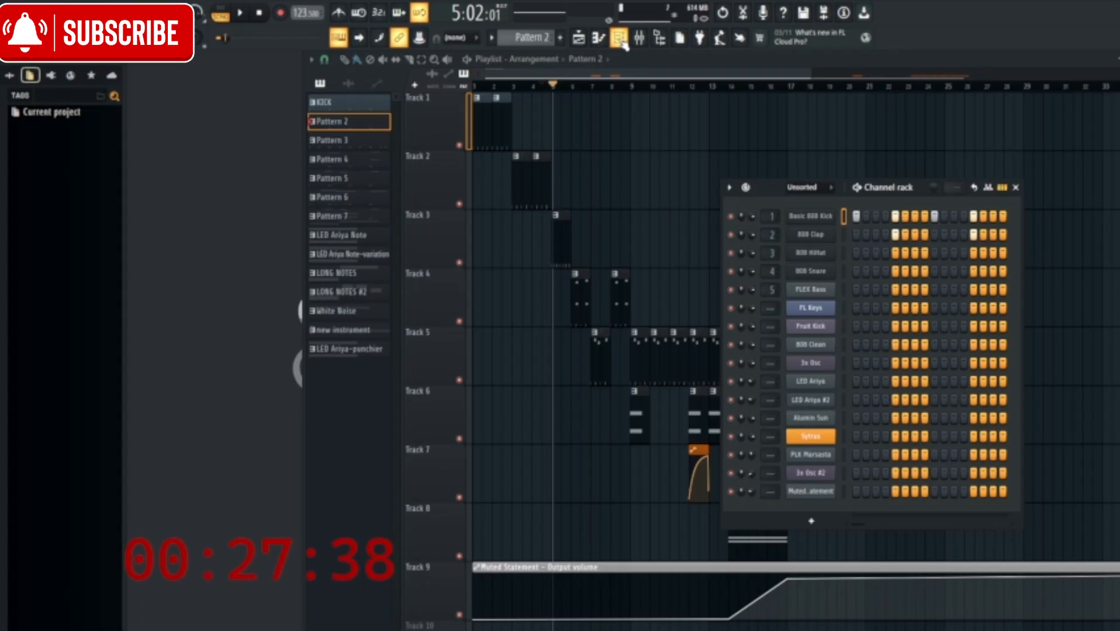
# Extend the KICK pattern clips on Track 1 through bar 4, removing the excess clips from bar 5 onward
pyautogui.click(522, 111)
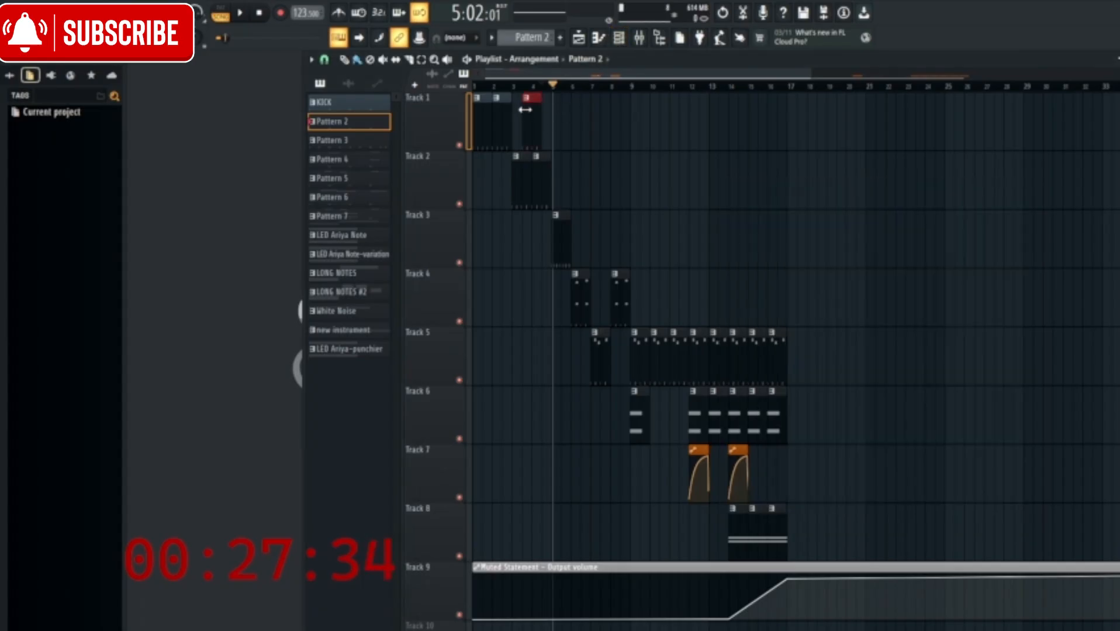
pyautogui.rightClick(530, 107)
pyautogui.click(346, 101)
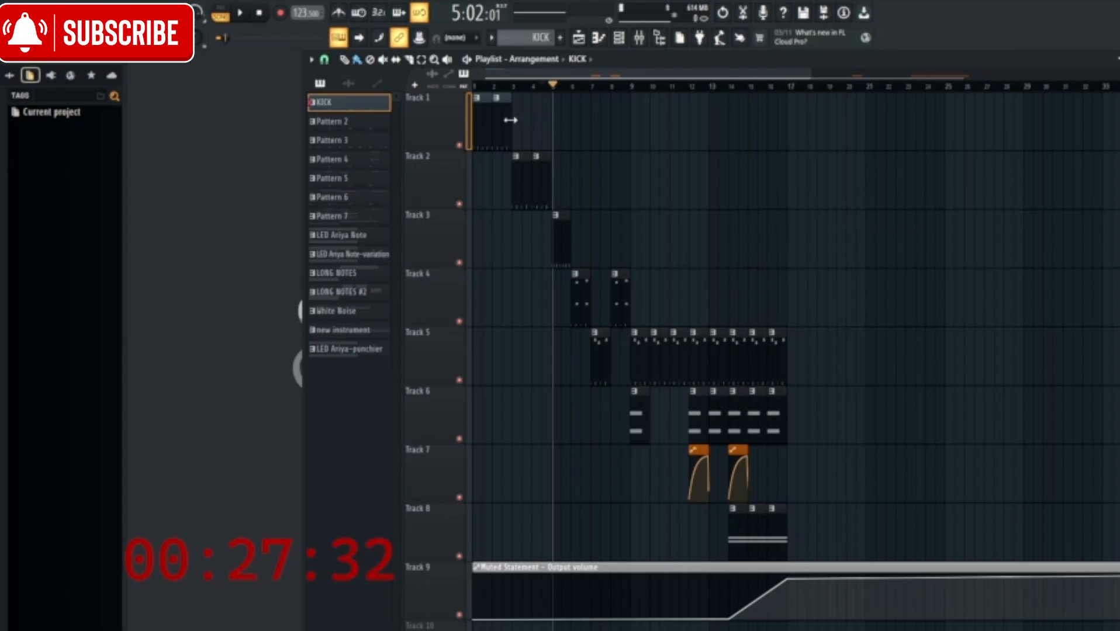
pyautogui.moveTo(519, 123); pyautogui.dragTo(773, 131)
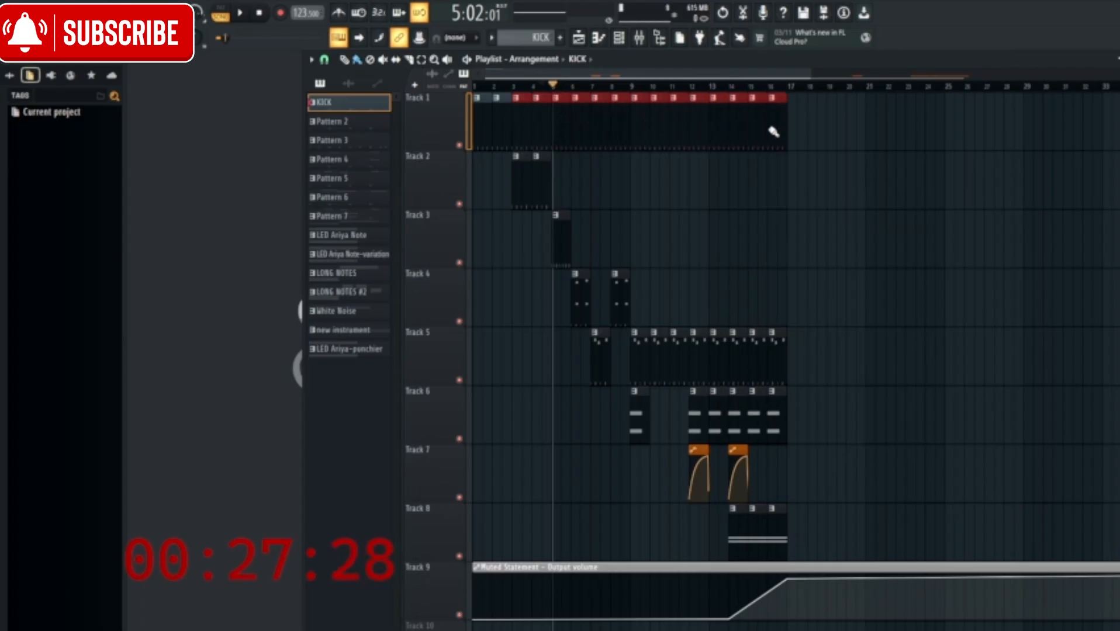
pyautogui.rightClick(563, 125)
pyautogui.moveTo(579, 124)
pyautogui.mouseDown()
pyautogui.moveTo(634, 119)
pyautogui.moveTo(583, 132)
pyautogui.moveTo(667, 132)
pyautogui.moveTo(713, 117)
pyautogui.moveTo(774, 134)
pyautogui.mouseUp()
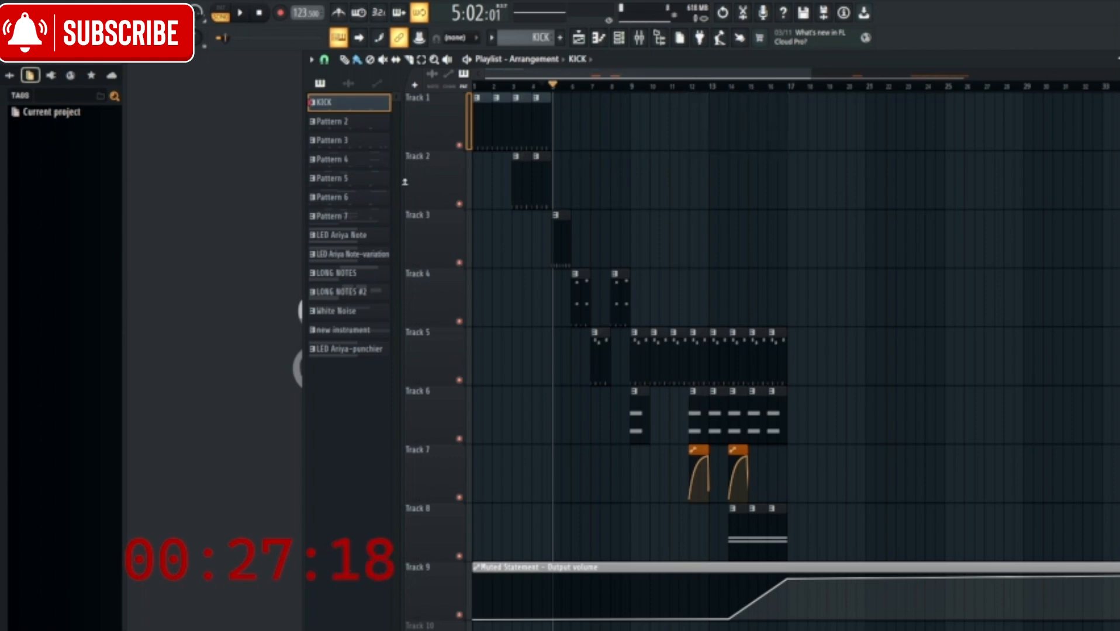
# Remove the Basic 808 Kick steps from Pattern 2, keeping only its 808 Clap steps
pyautogui.click(354, 122)
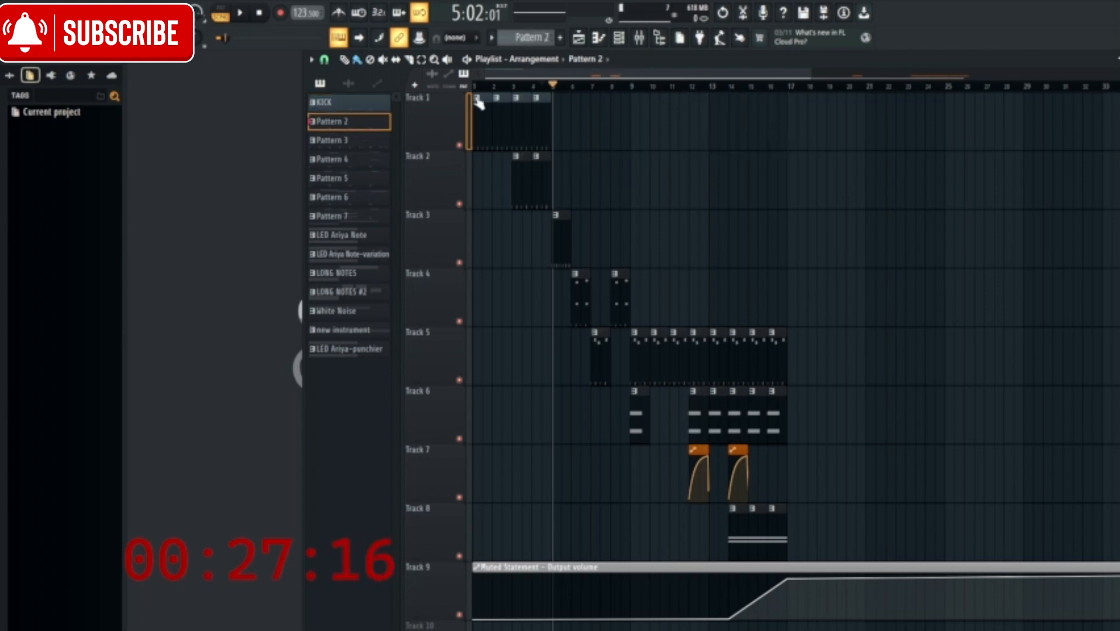
pyautogui.click(619, 39)
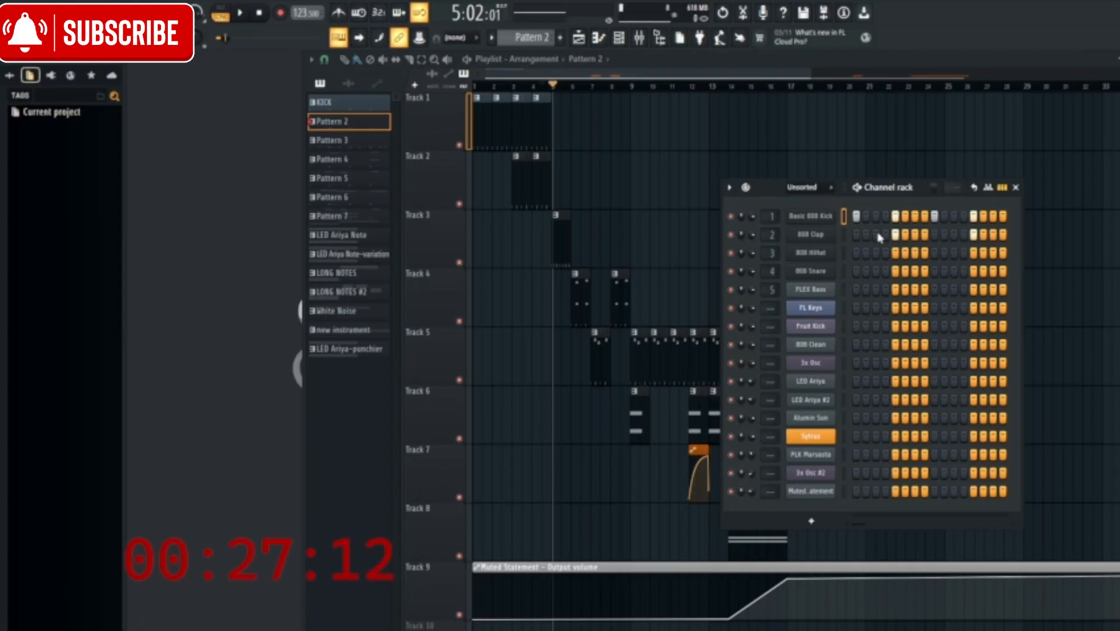
pyautogui.click(935, 216)
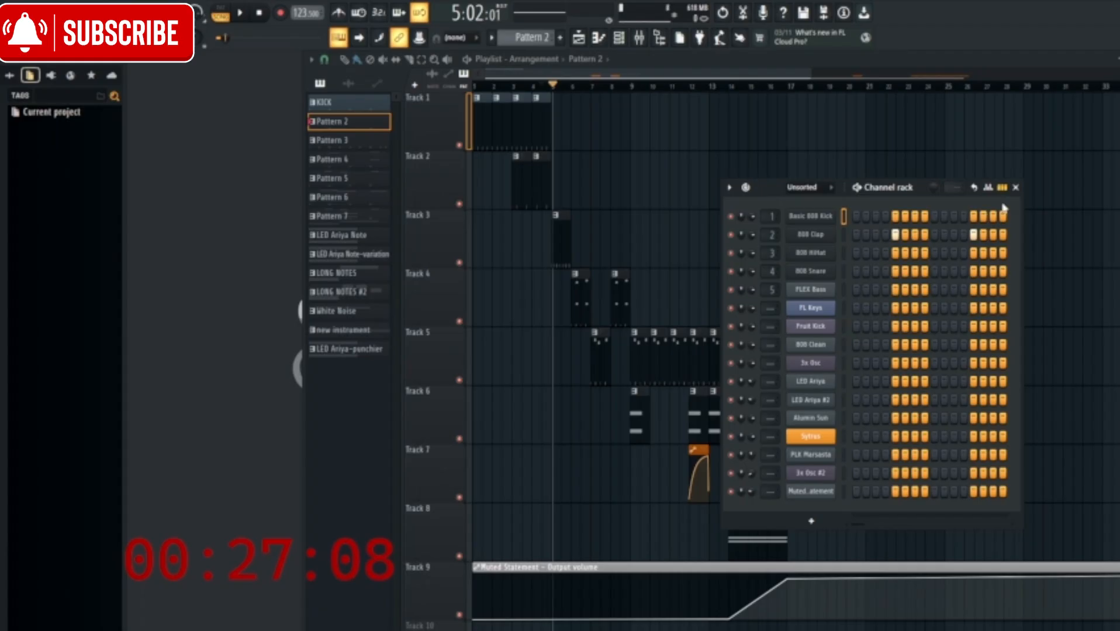
pyautogui.click(1015, 187)
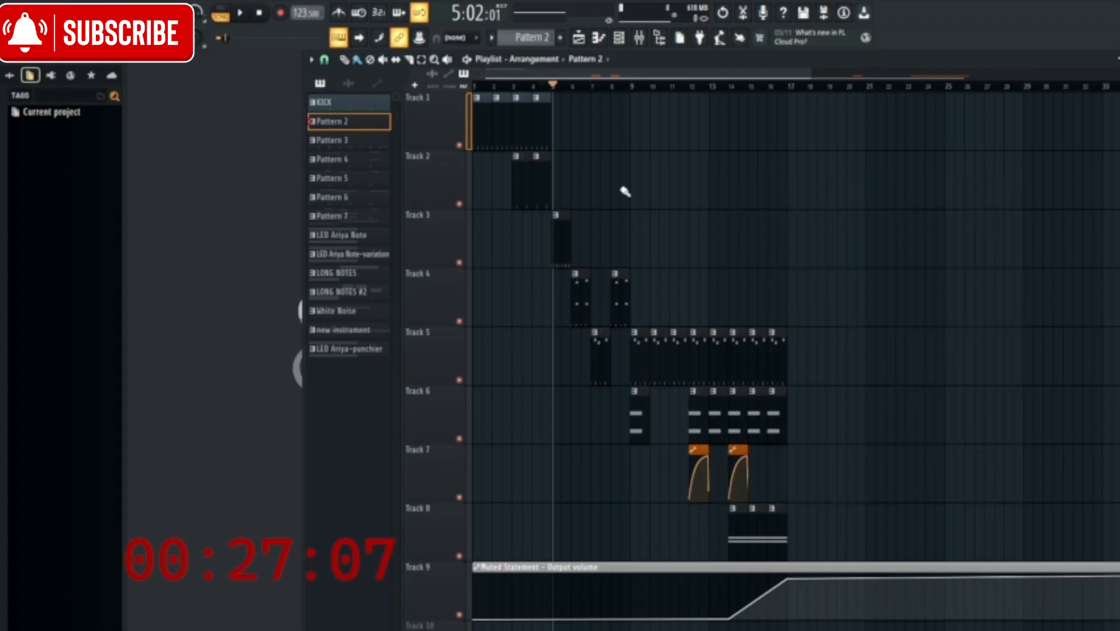
# Play the arrangement from bar 1 and replay the sections at bars 5, 3 and 2
pyautogui.click(514, 86)
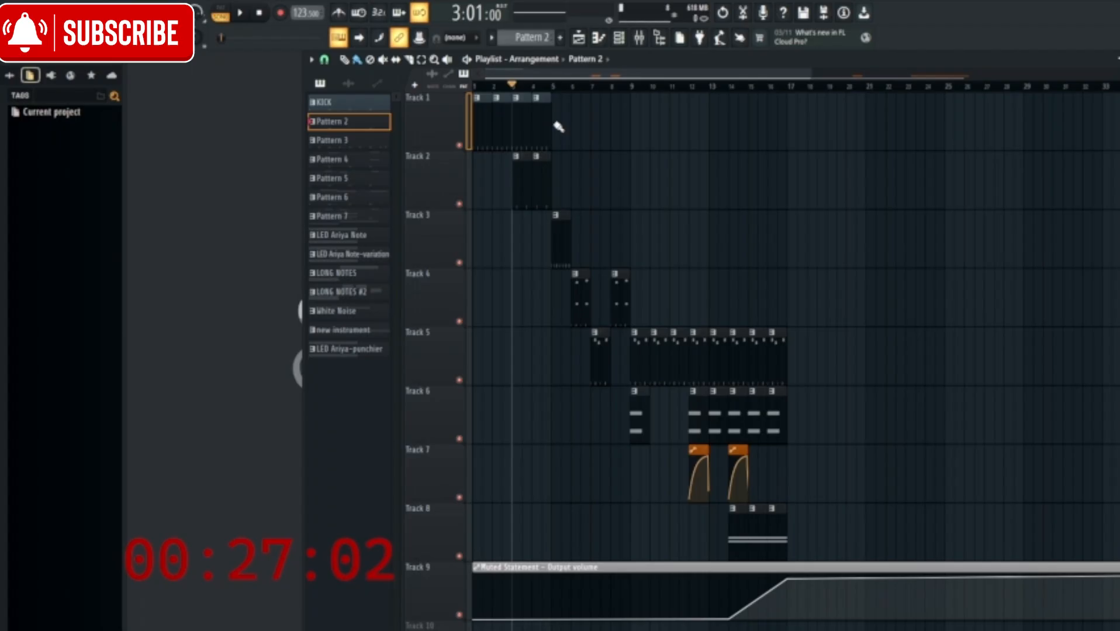
pyautogui.click(476, 87)
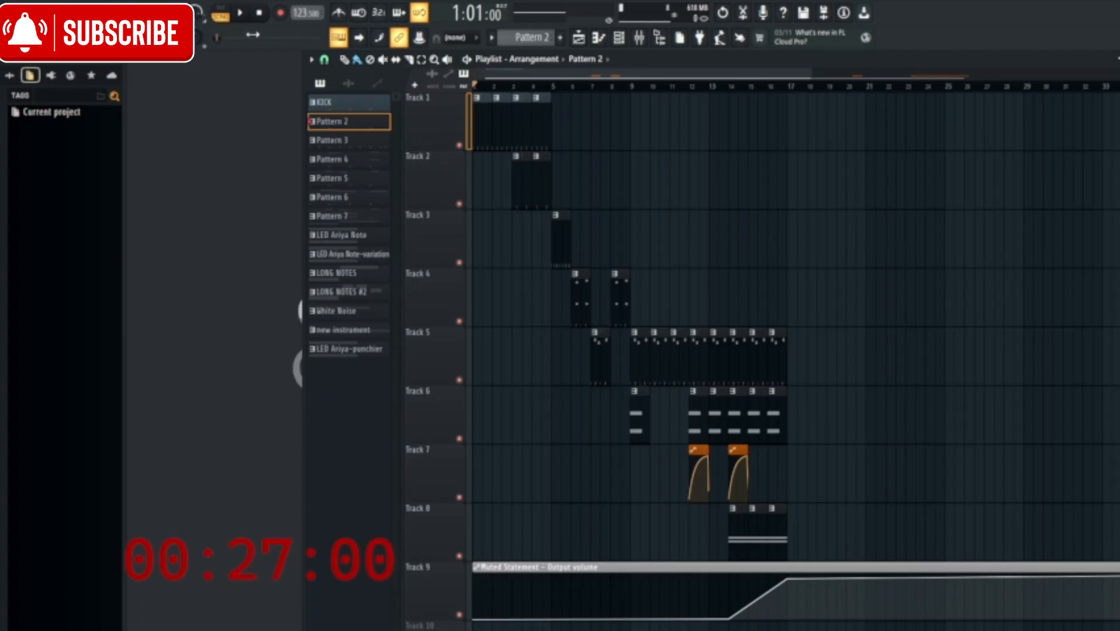
pyautogui.click(237, 10)
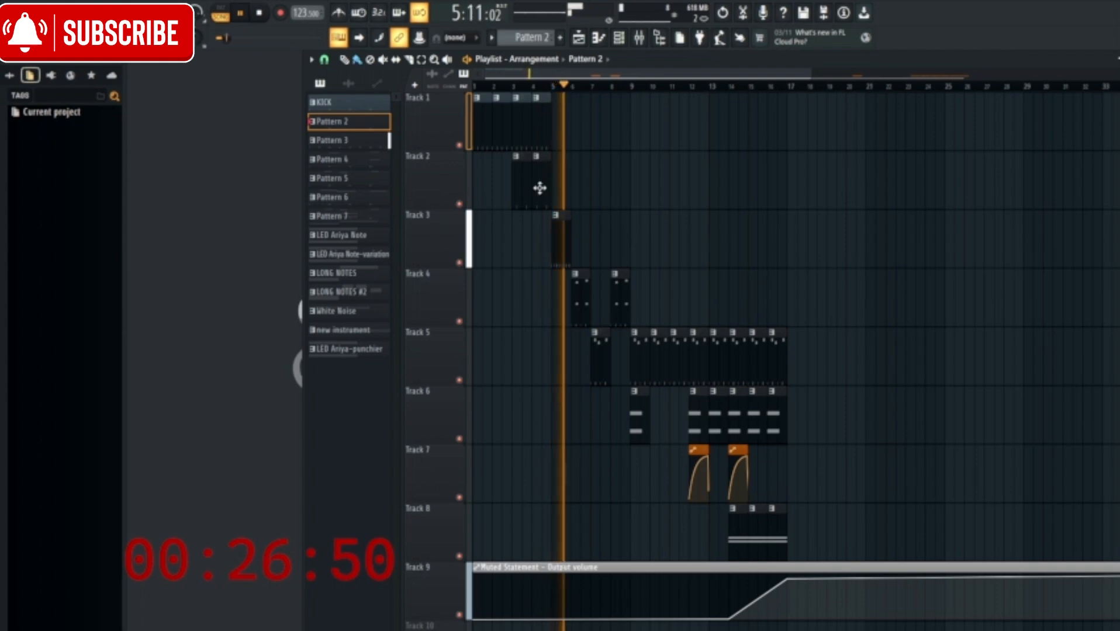
pyautogui.click(554, 87)
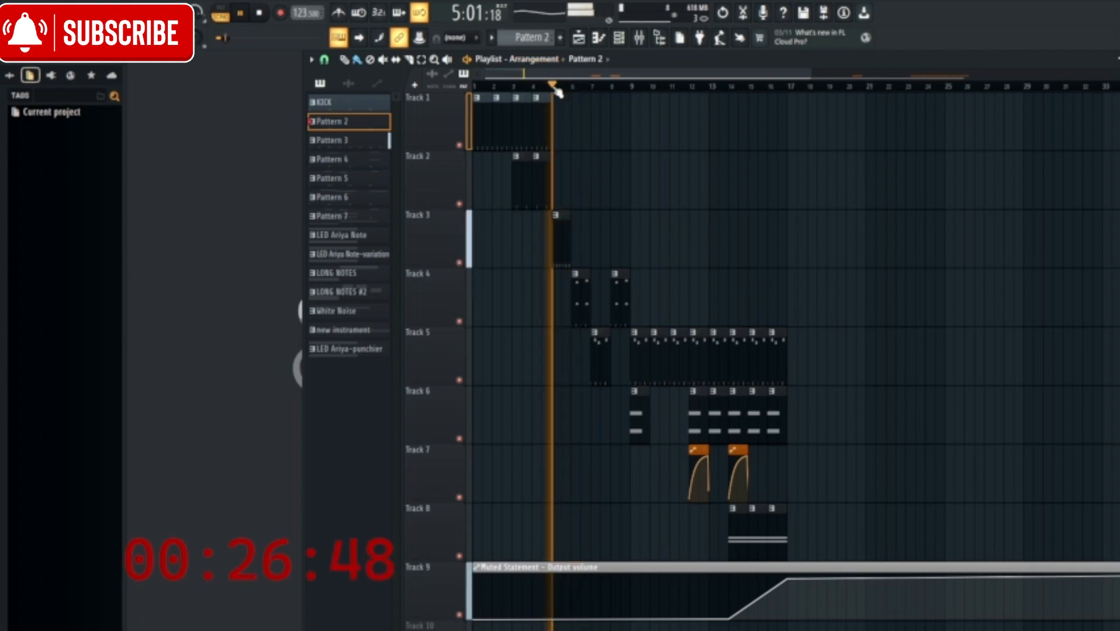
pyautogui.click(513, 88)
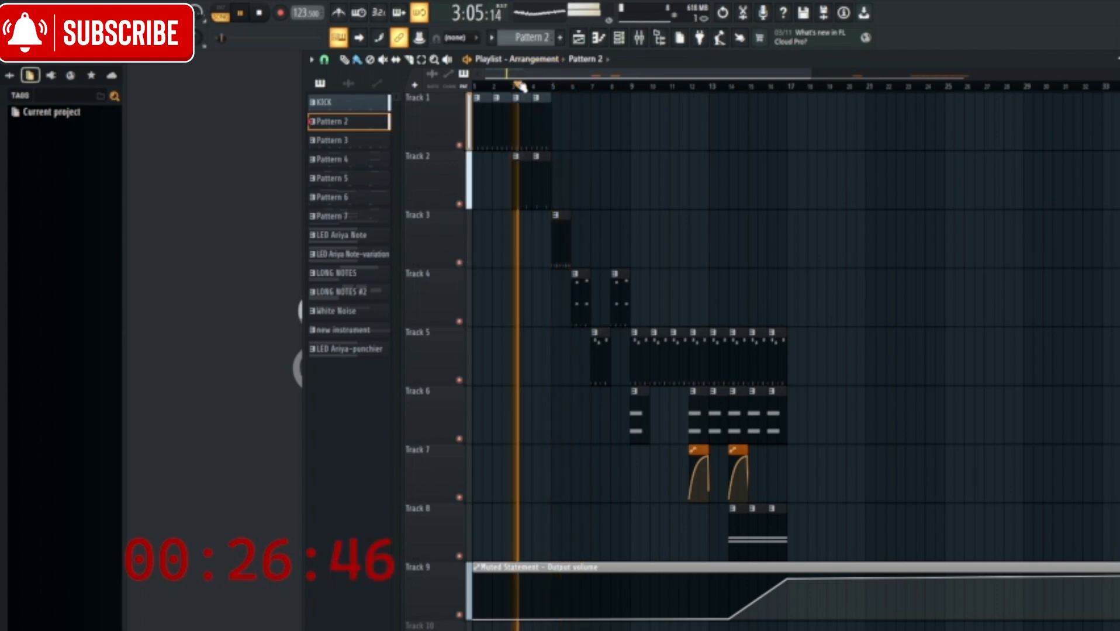
pyautogui.click(515, 88)
pyautogui.click(497, 88)
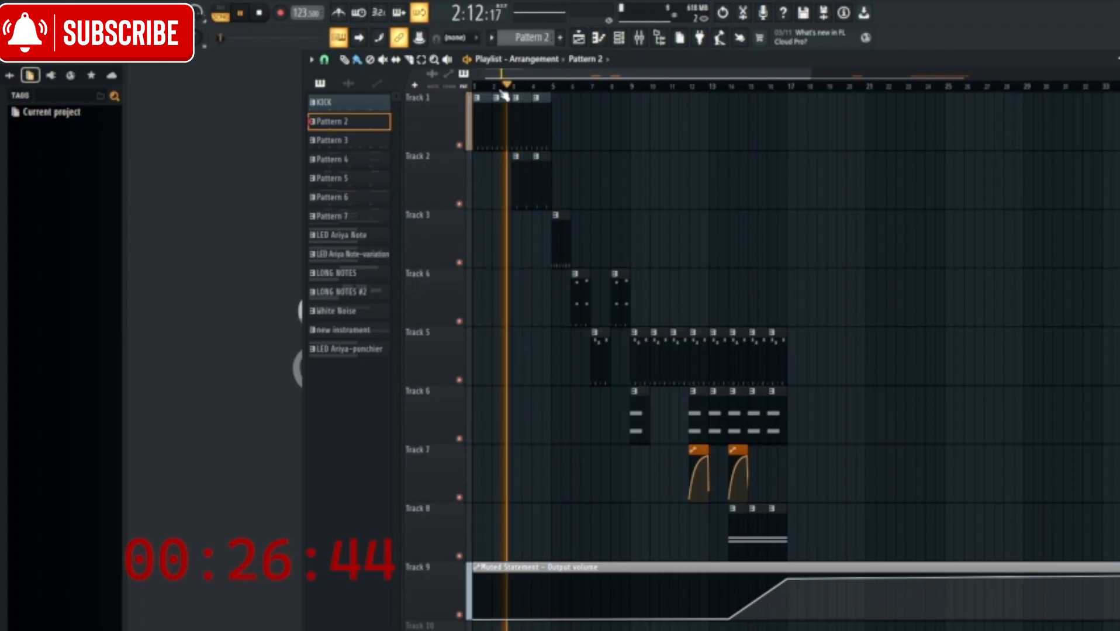
pyautogui.press('space')
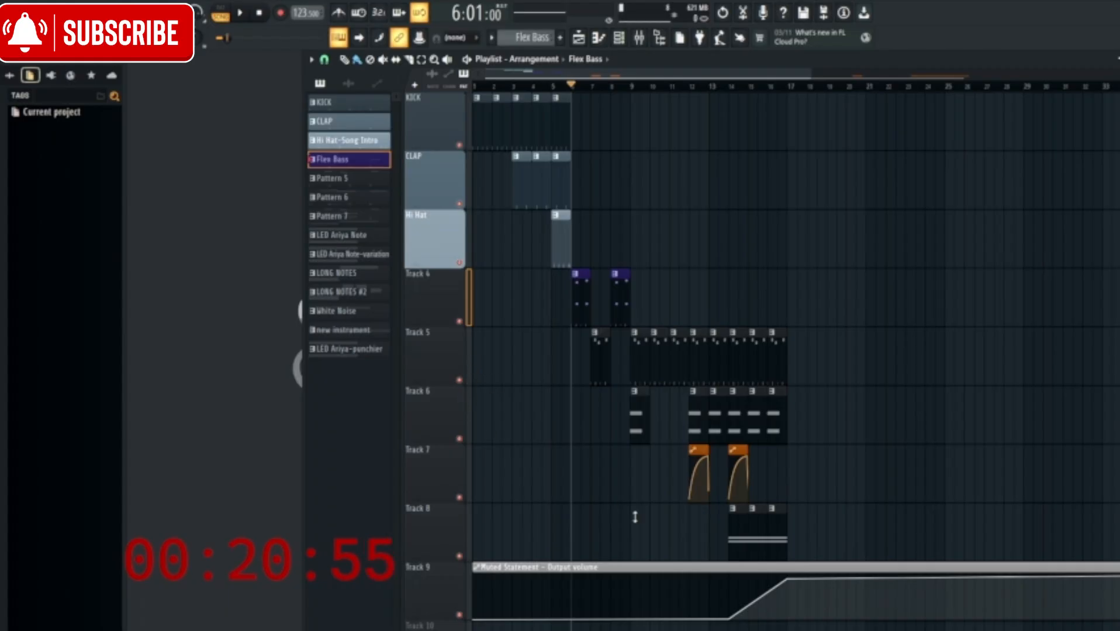
# Rename Track 4 as BASS and give it the purple colour of the Flex Bass pattern
pyautogui.click(629, 539)
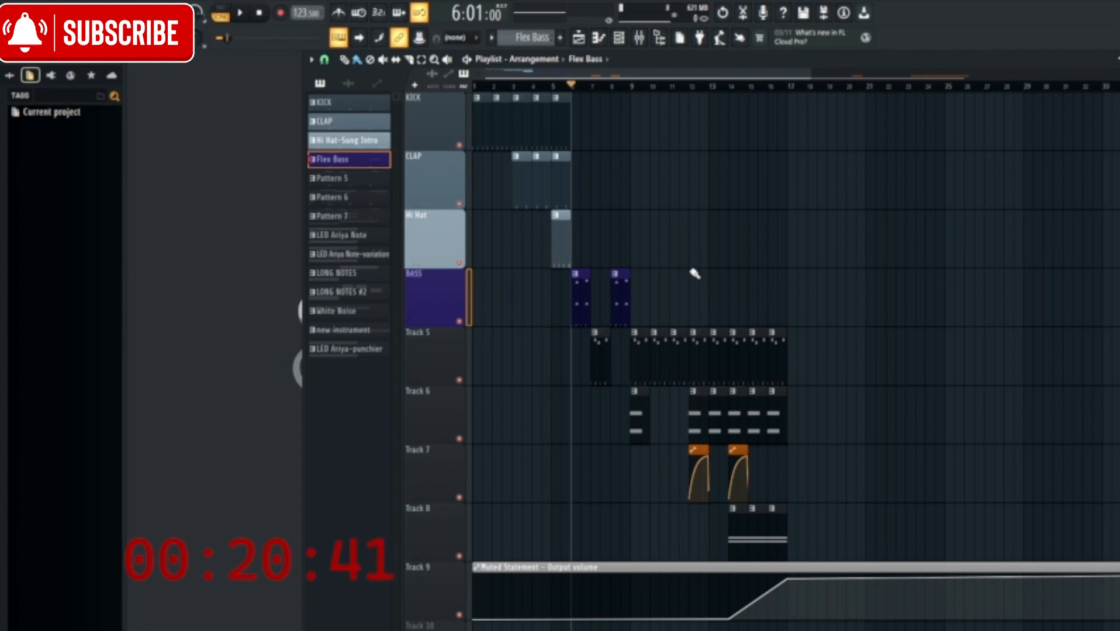
pyautogui.scroll(-2, 624, 349)
pyautogui.scroll(2, 493, 132)
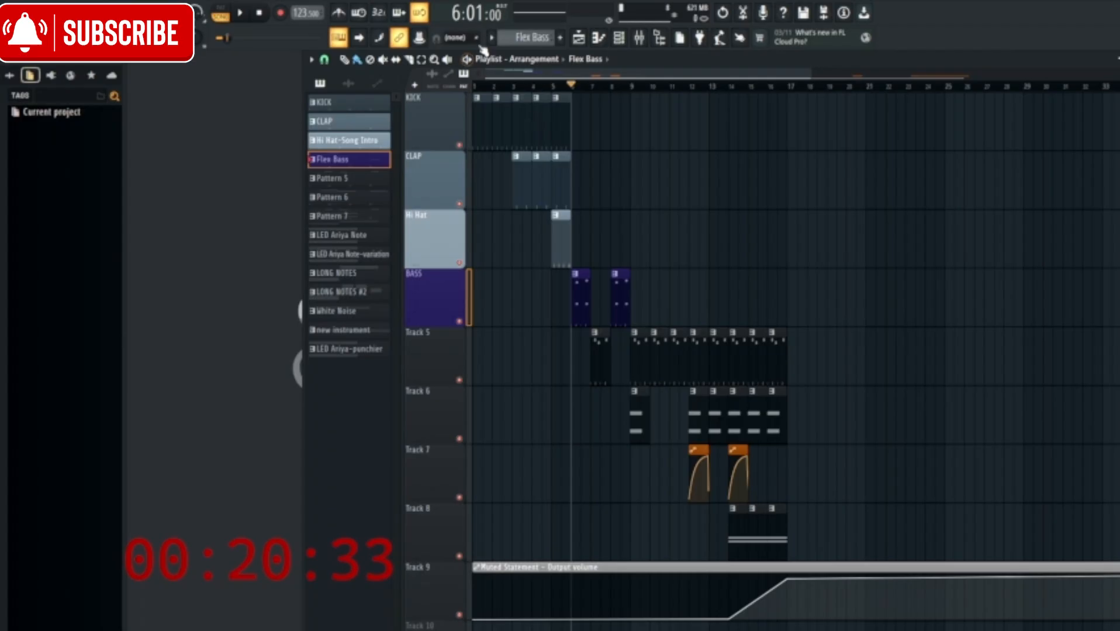
# Examine the Flex Bass pattern's channels and listen to the arrangement from bars 6 and 5
pyautogui.click(621, 41)
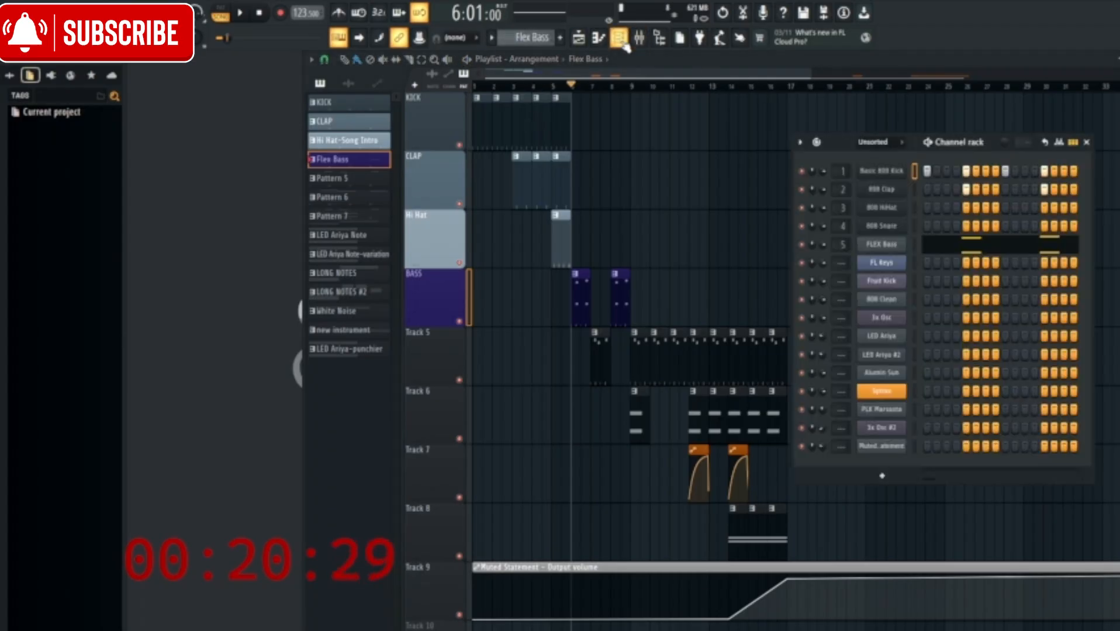
pyautogui.click(622, 44)
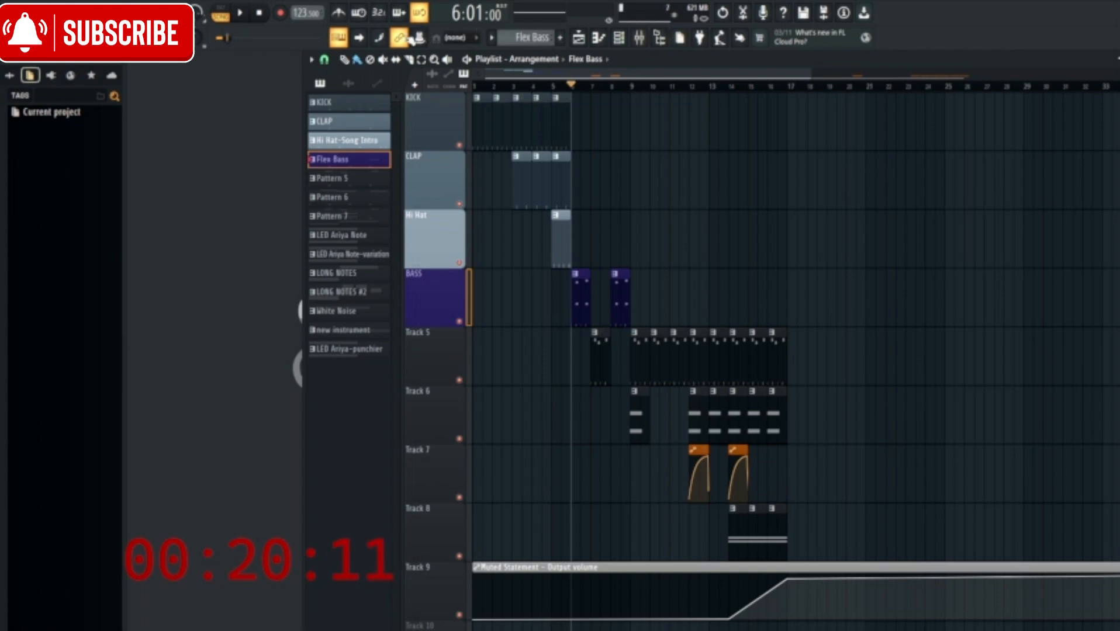
pyautogui.click(240, 14)
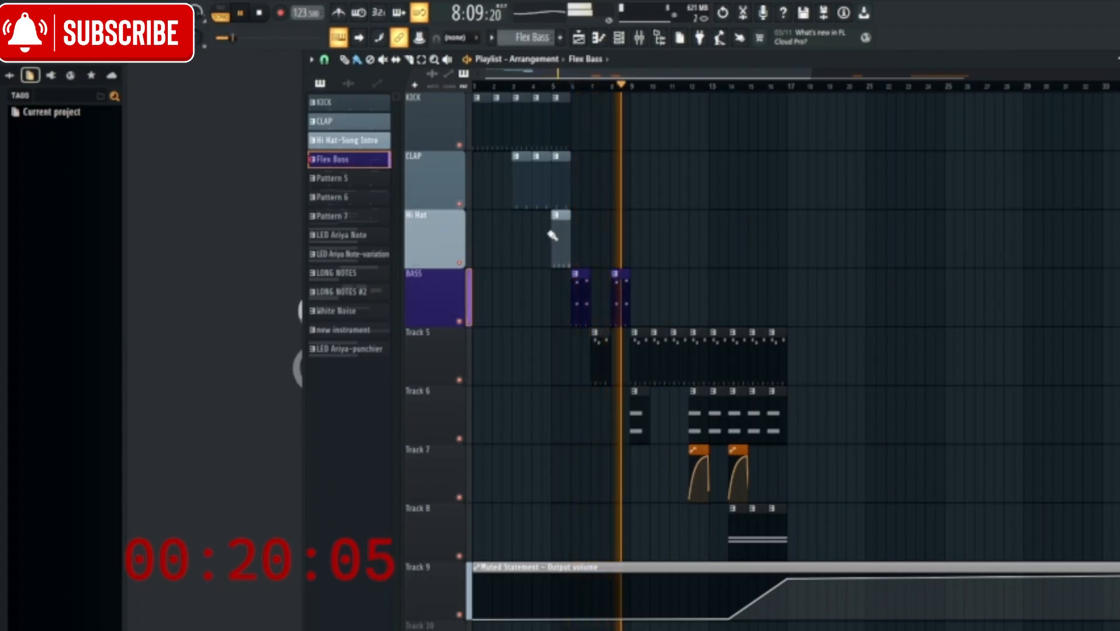
pyautogui.click(571, 88)
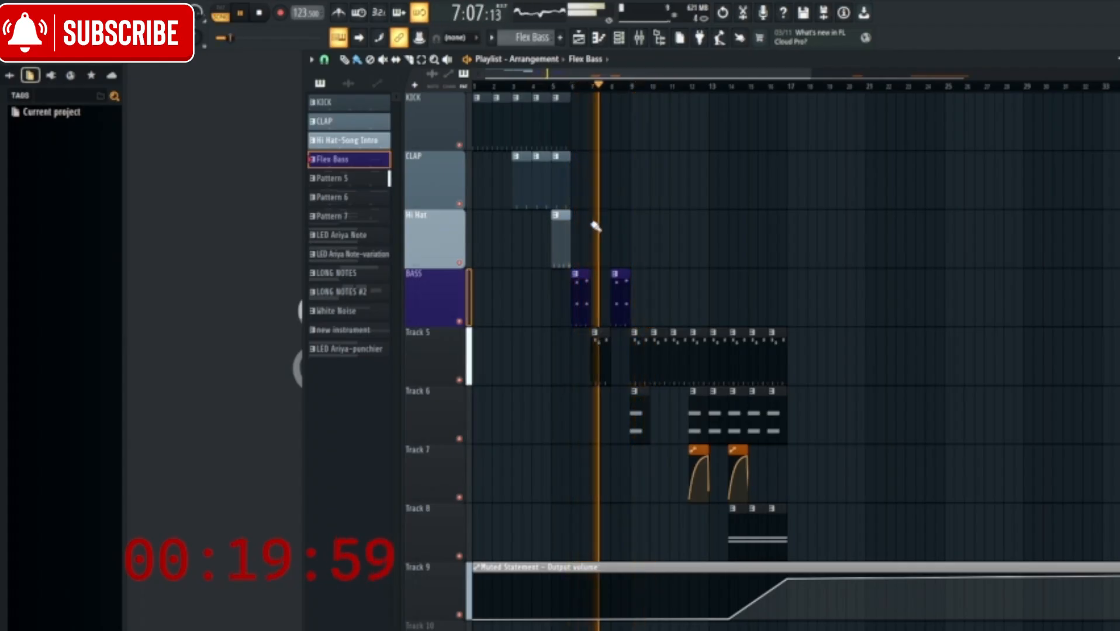
pyautogui.click(553, 85)
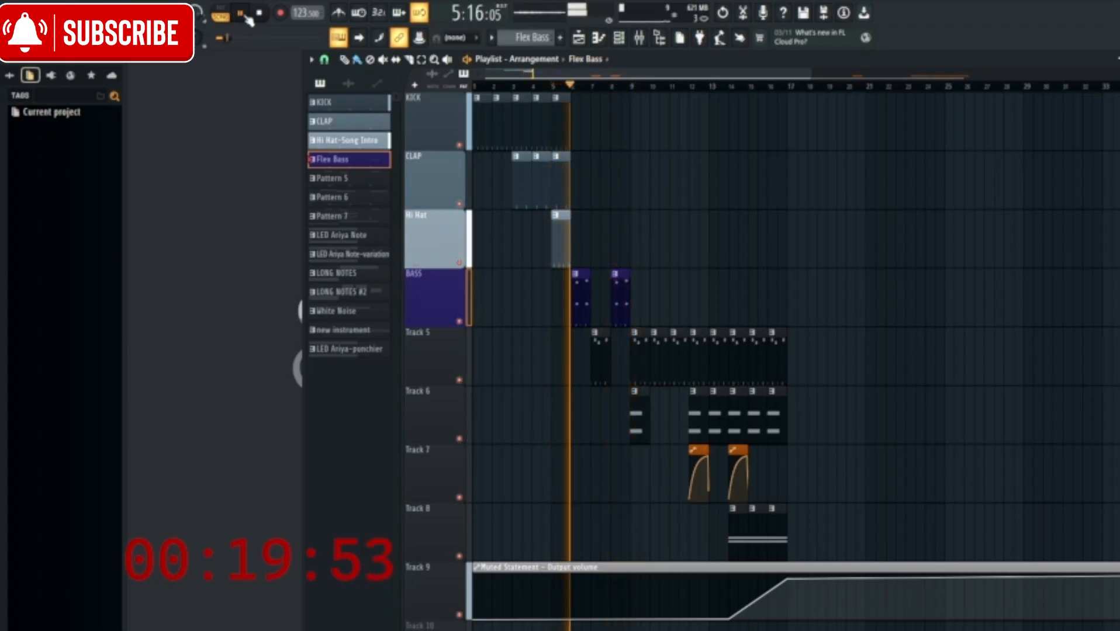
pyautogui.press('space')
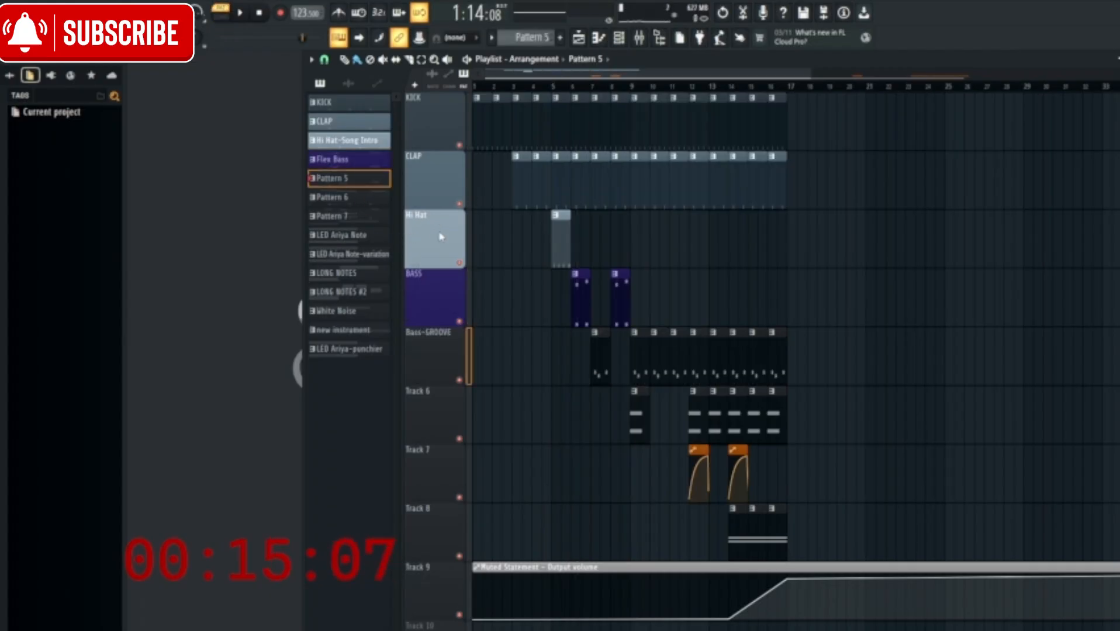
# Rename Pattern 5 as BASS-GROOVE and colour both the pattern and the Bass-GROOVE track purple
pyautogui.press('Return')
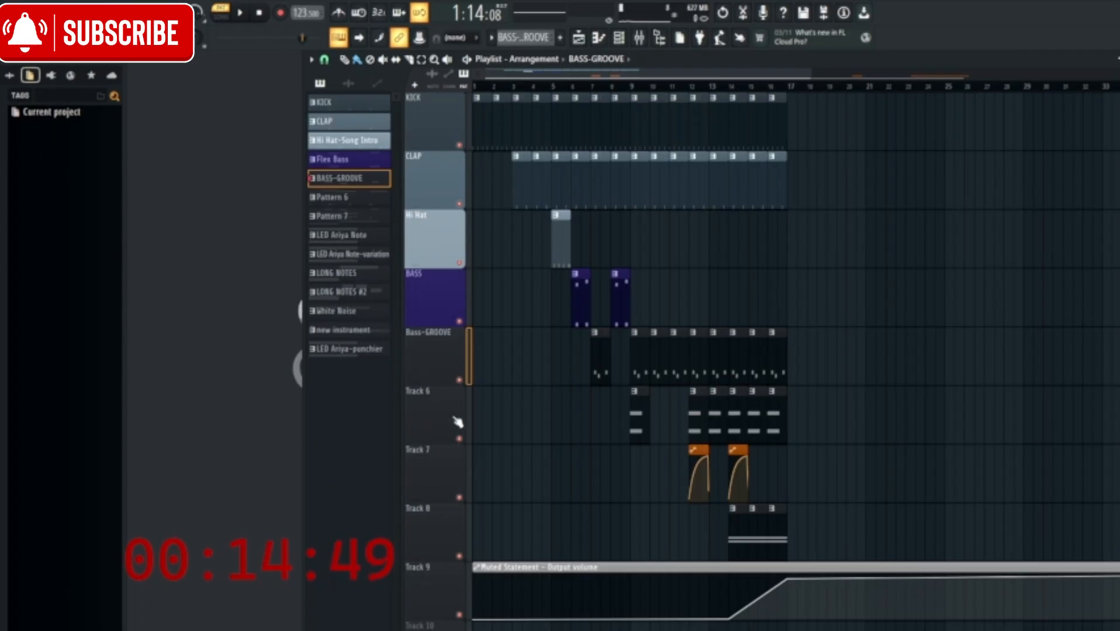
pyautogui.click(532, 516)
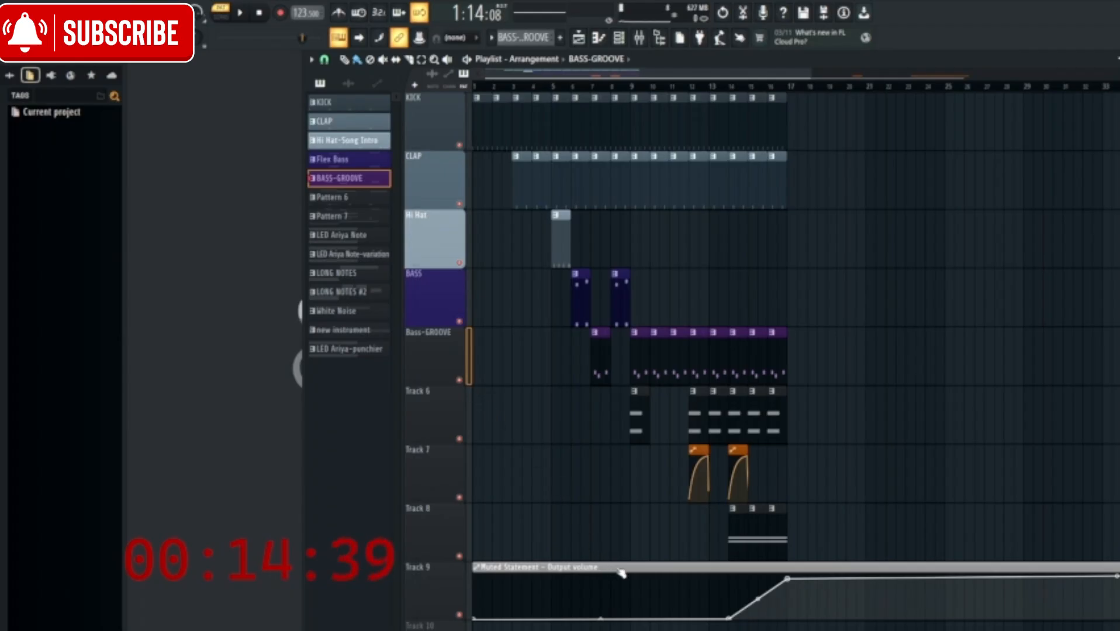
pyautogui.scroll(-3, 582, 426)
pyautogui.scroll(3, 661, 405)
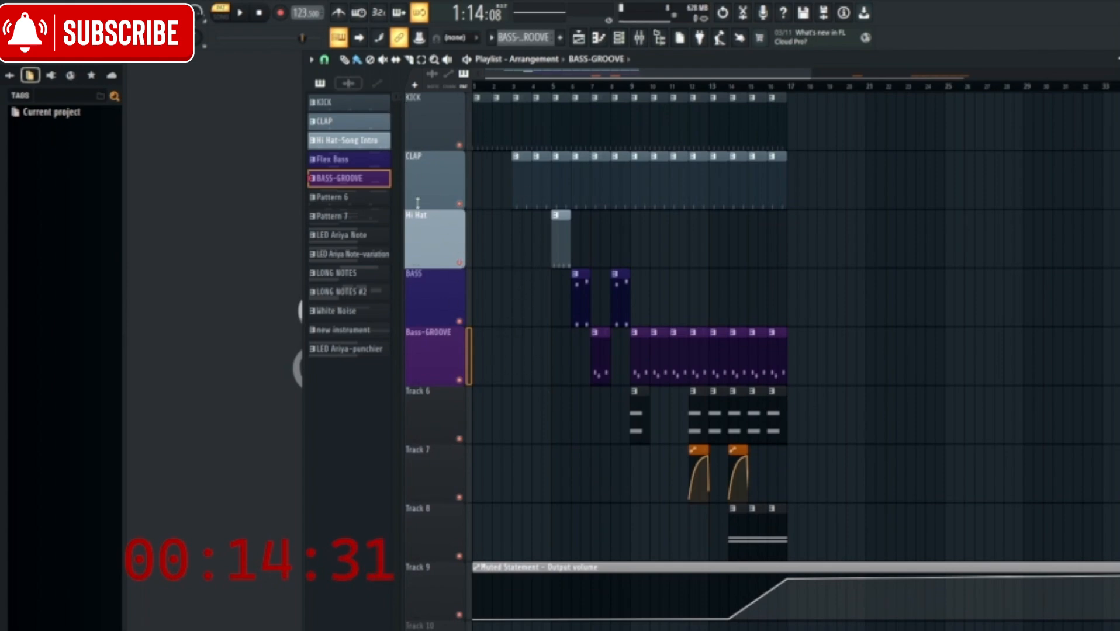
pyautogui.click(427, 305)
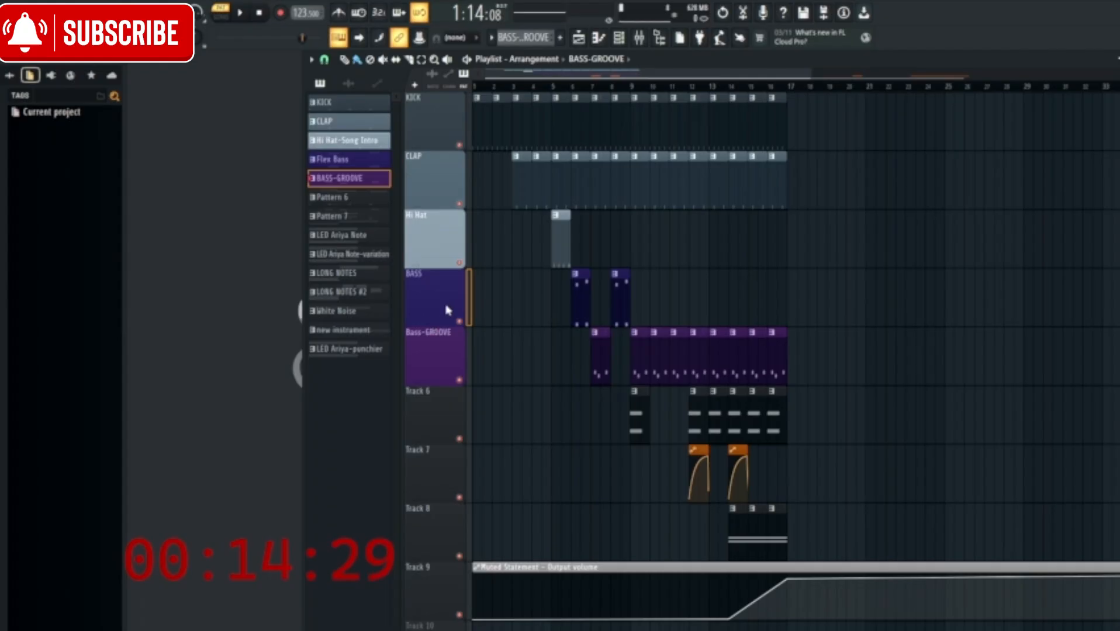
pyautogui.click(456, 430)
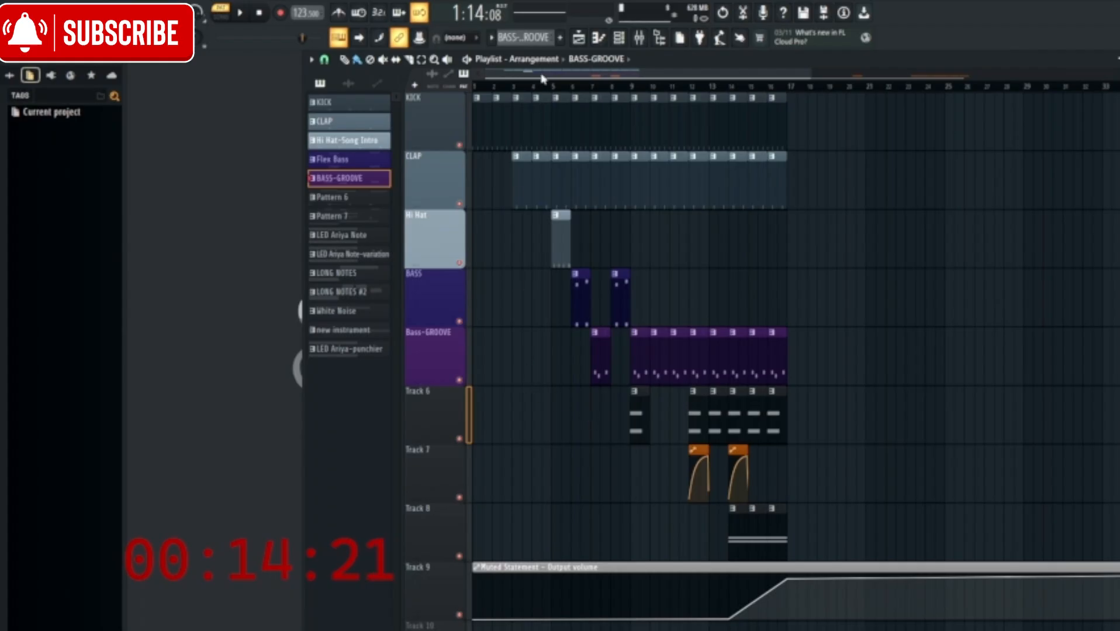
# Rename Track 6 as LED Ariya NOTE and Track 7 as Led Ariya NOTE-AUTOMATION, and colour both tracks and their clips yellow
pyautogui.click(221, 17)
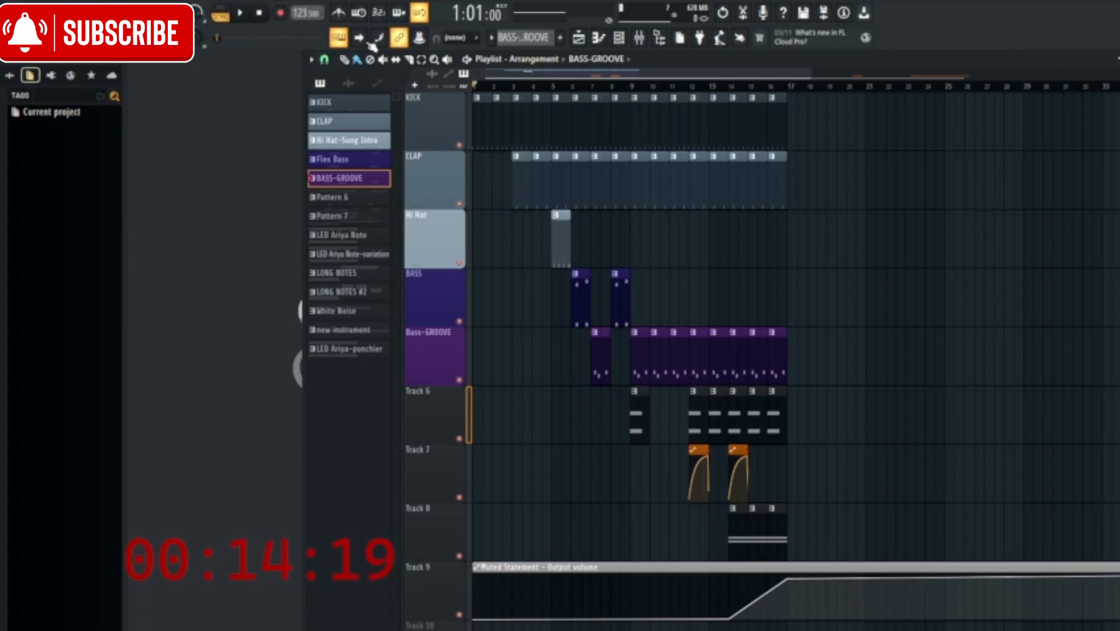
pyautogui.click(245, 12)
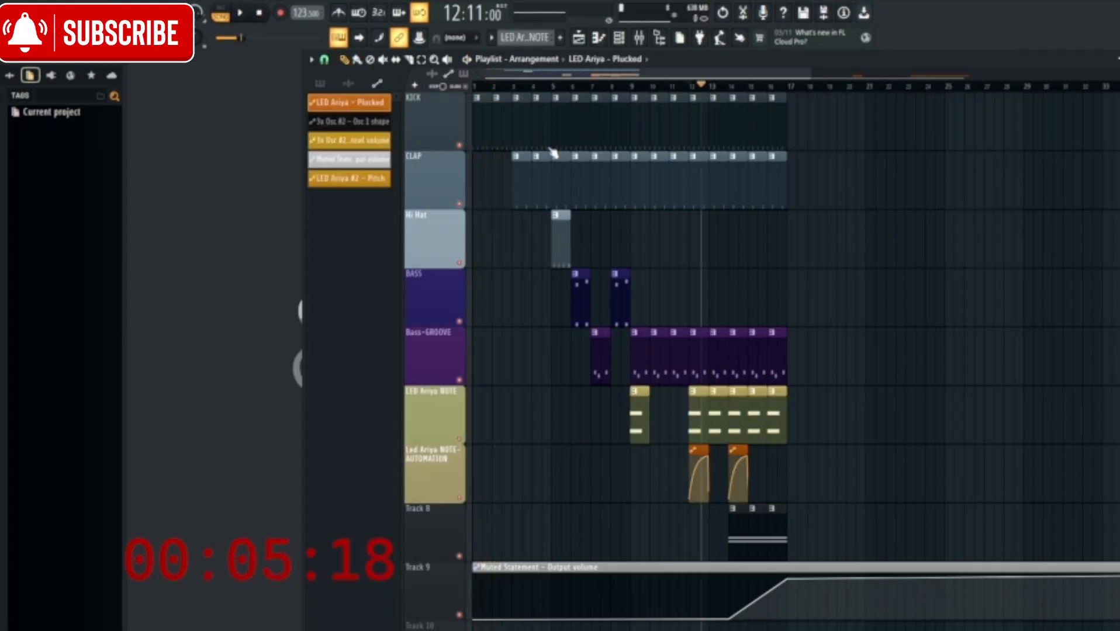
pyautogui.click(555, 407)
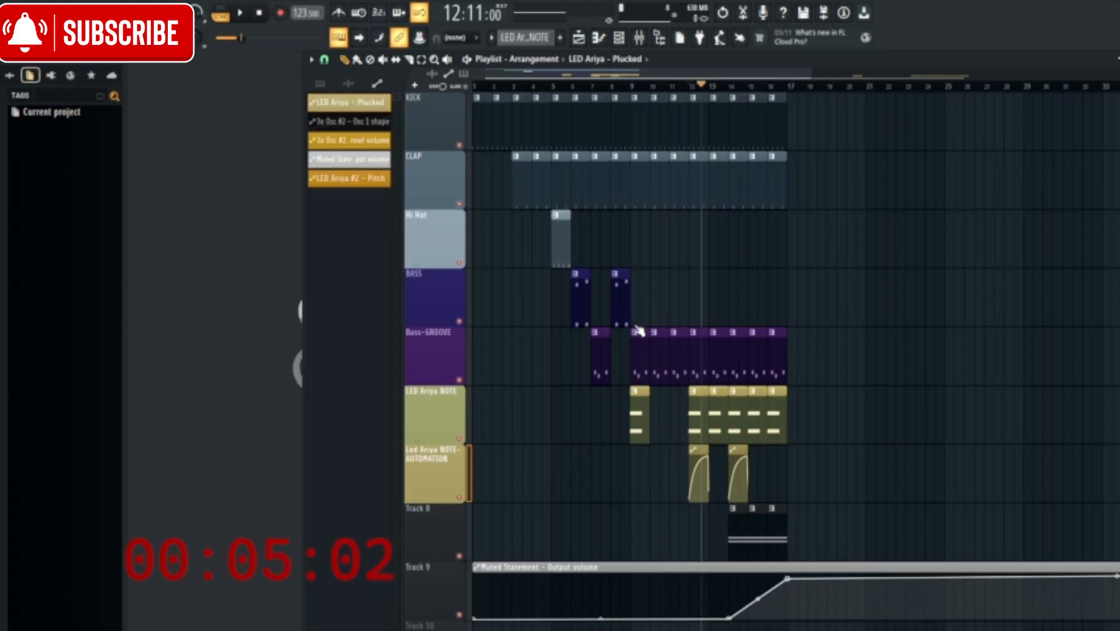
# Name Track 8 Muted Statement LONG NOTE and its pattern Muted Statement- LONG NOTE, and colour both teal
pyautogui.scroll(-3, 603, 415)
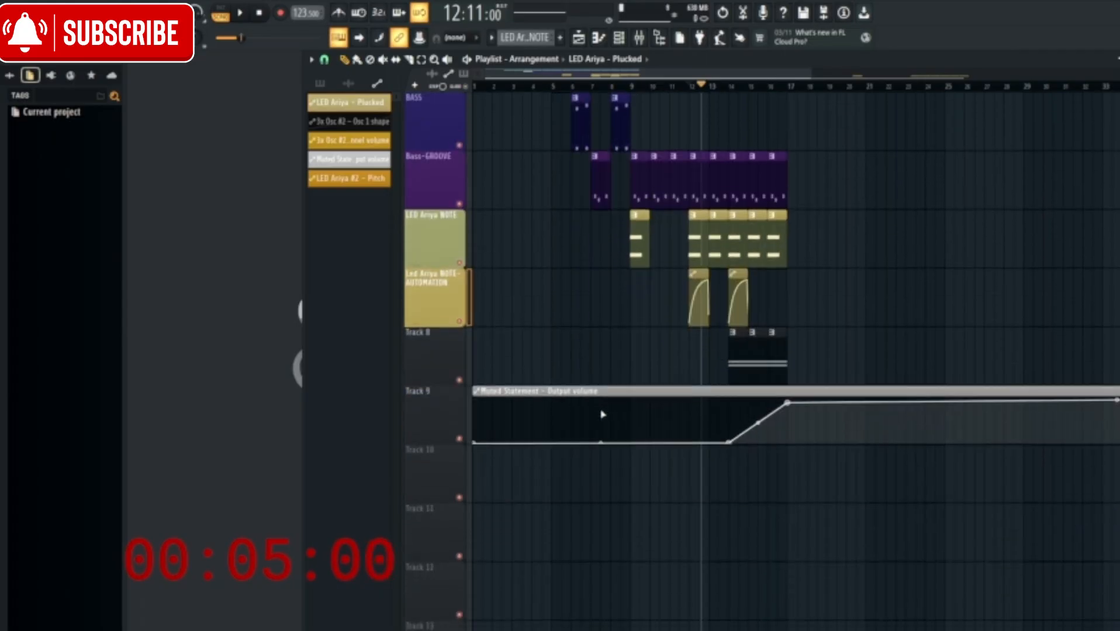
pyautogui.scroll(3, 535, 291)
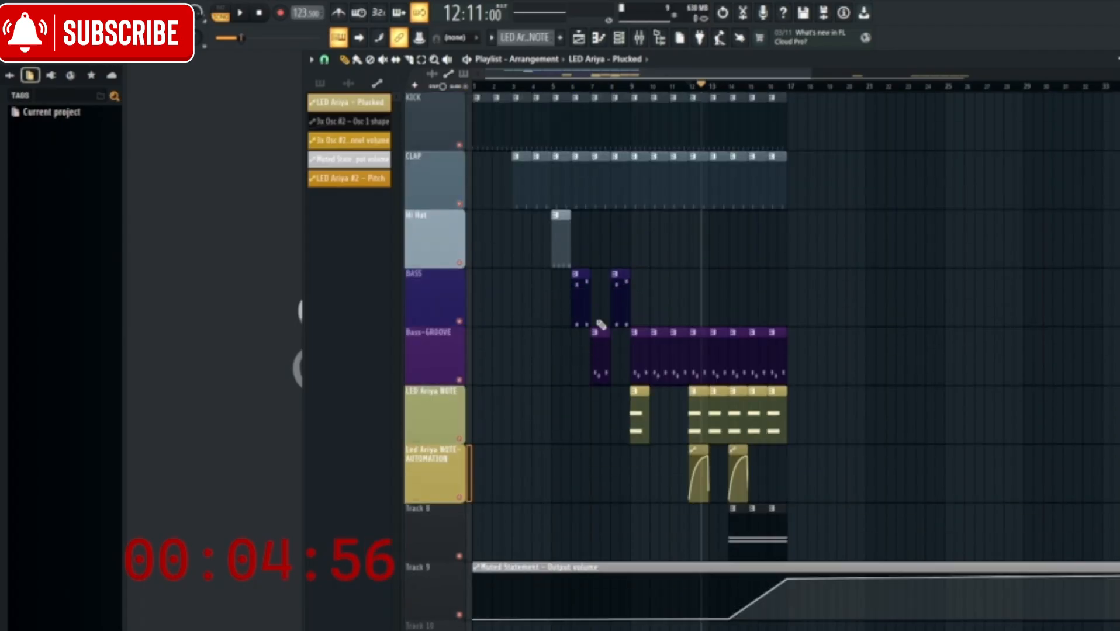
pyautogui.scroll(-2, 600, 325)
pyautogui.scroll(2, 566, 246)
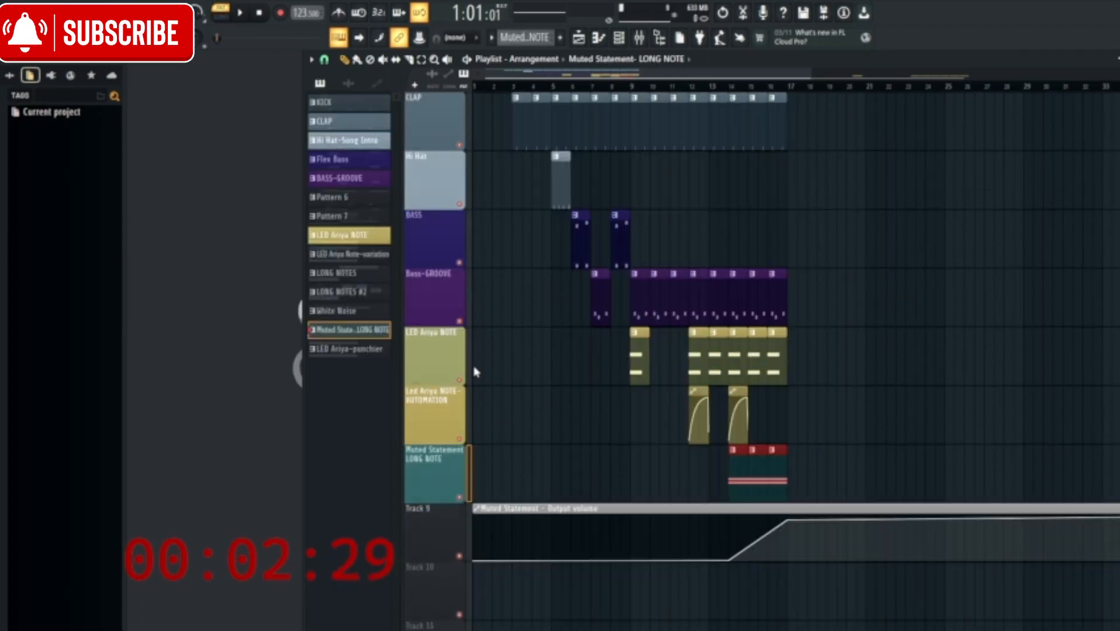
pyautogui.hotkey('ctrl', 'd')
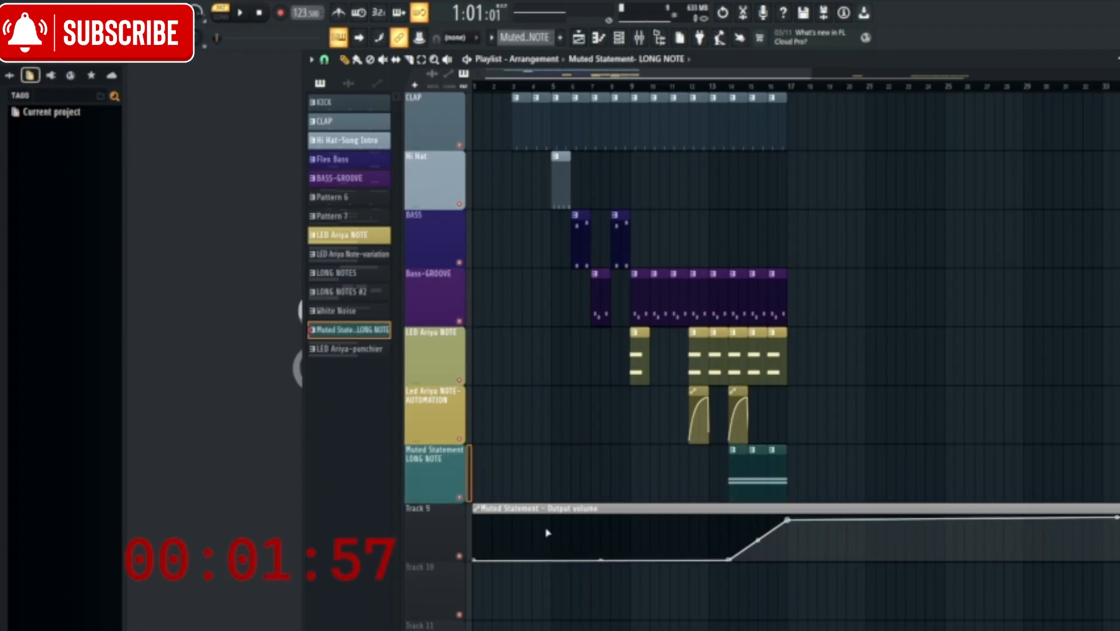
# Colour Track 9 teal and rename its automation clip as Muted Statement LONG NOTE-VOLUME, coloured light teal
pyautogui.click(515, 529)
pyautogui.click(682, 542)
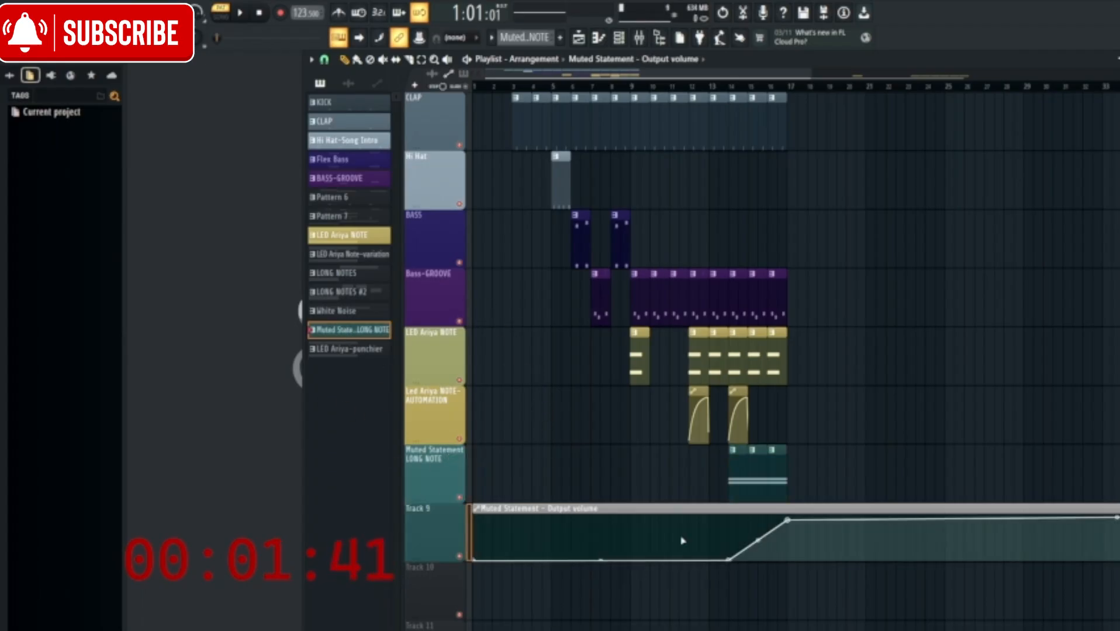
pyautogui.click(377, 83)
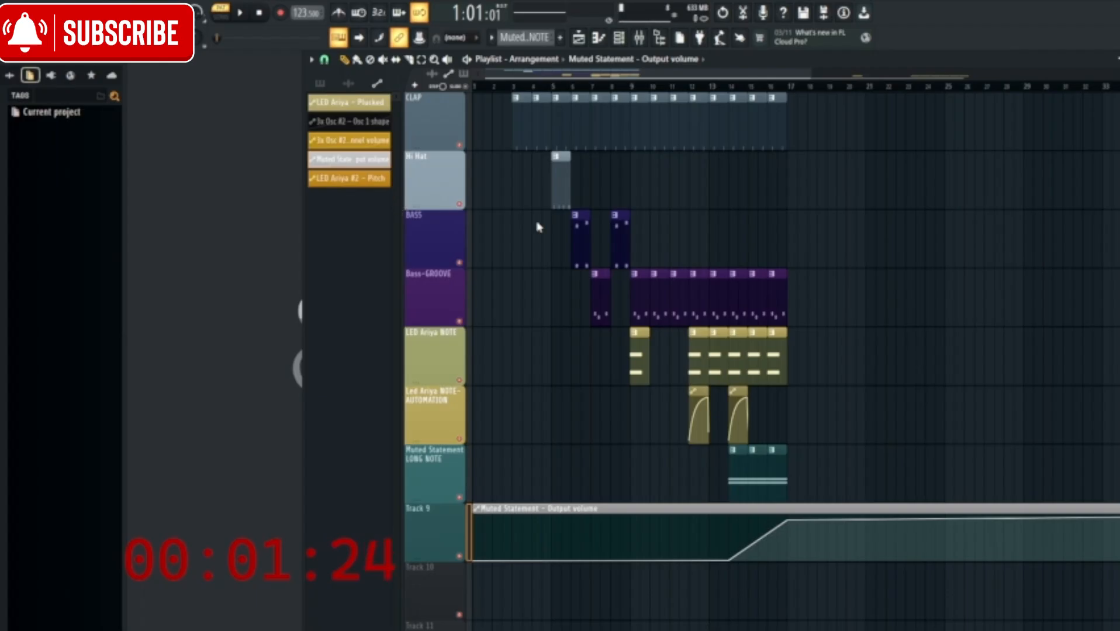
pyautogui.press('Return')
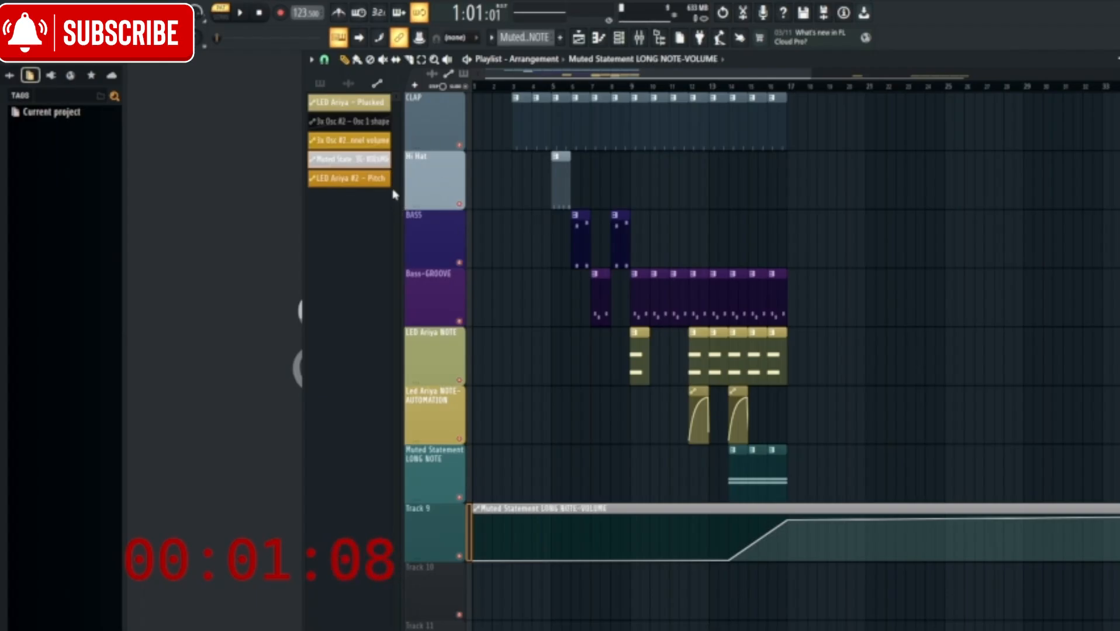
pyautogui.click(479, 315)
pyautogui.scroll(1, 439, 426)
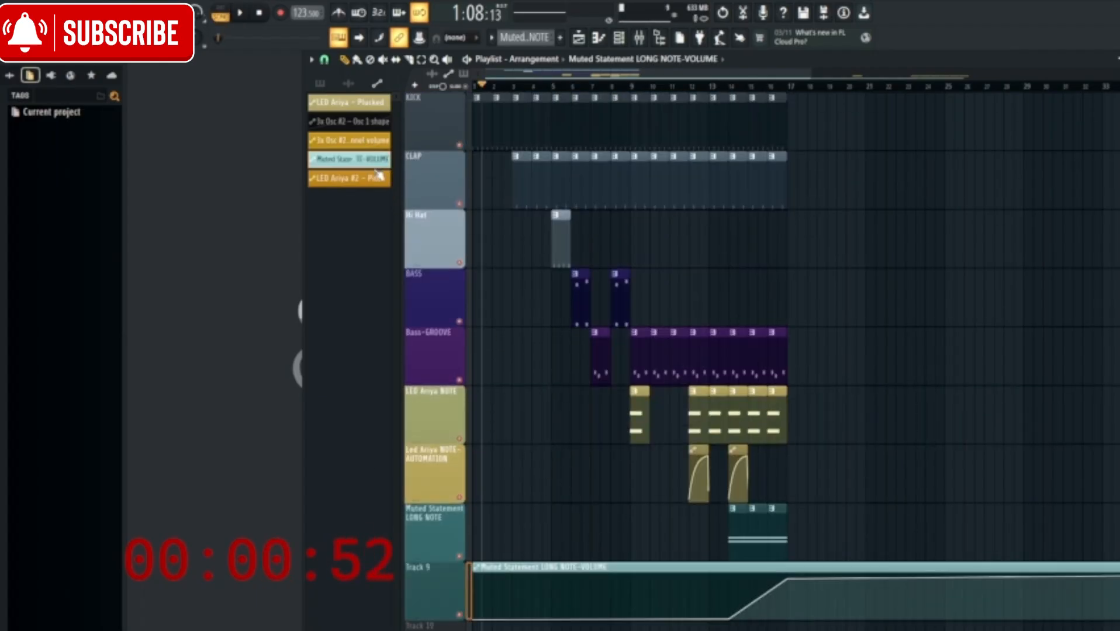
# Delete the LED Ariya #2 - Pitch automation clip from the project
pyautogui.click(374, 140)
pyautogui.click(381, 182)
pyautogui.rightClick(357, 183)
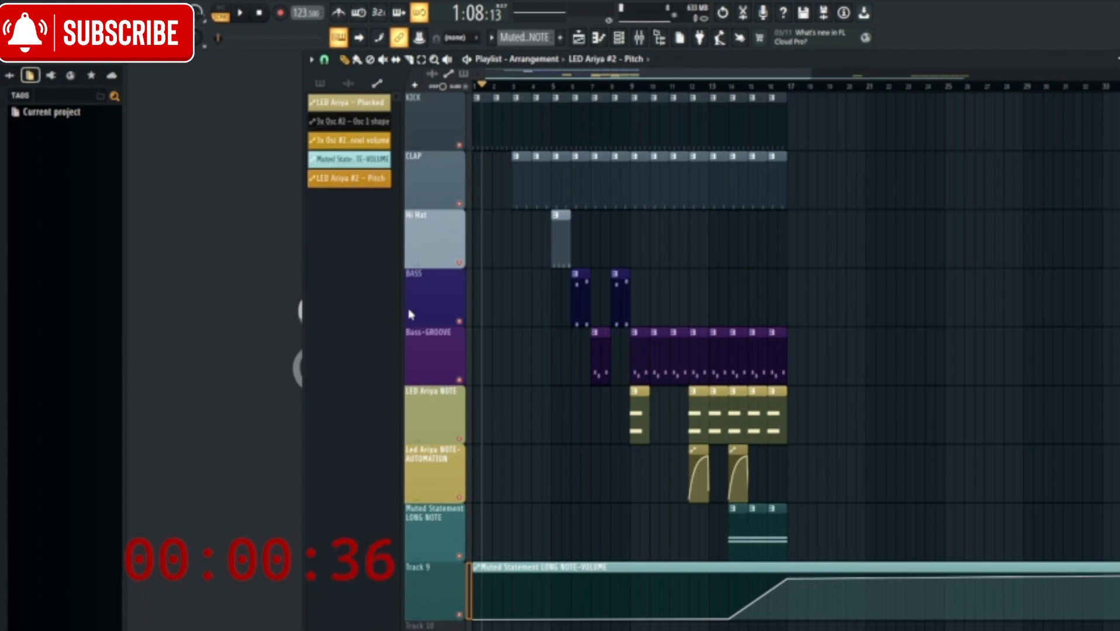
pyautogui.click(410, 315)
pyautogui.click(627, 370)
# Play the arrangement from bar 9 and select the 3x Osc #2 - Osc 1 shape automation clip
pyautogui.click(631, 86)
pyautogui.press('space')
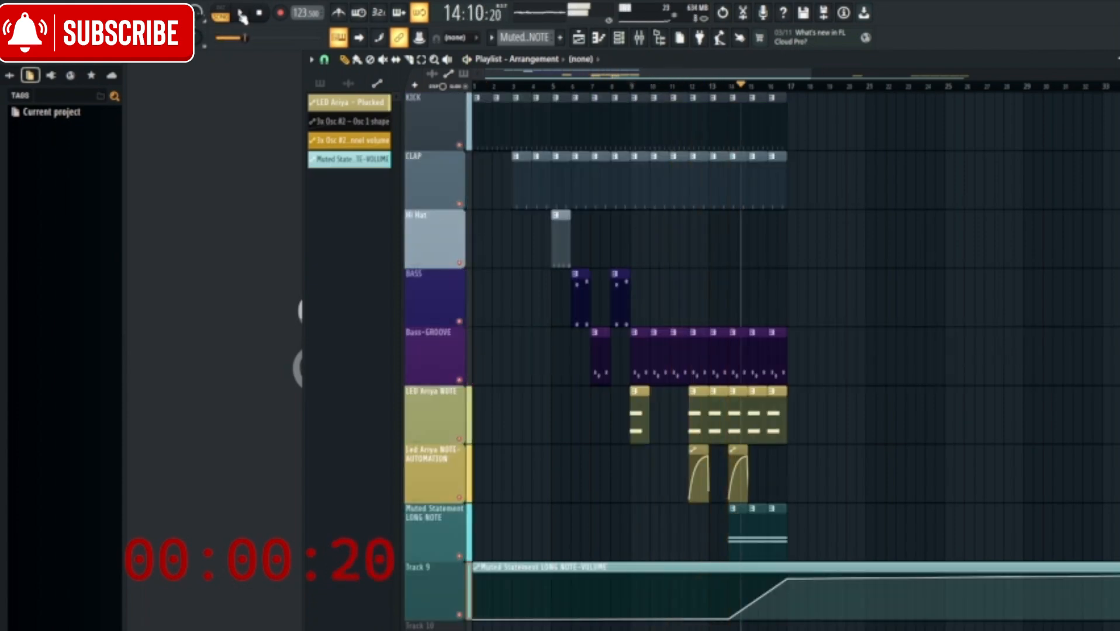
pyautogui.press('space')
pyautogui.click(355, 121)
# Audition the LED Ariya NOTE and LED Ariya Note-variation patterns on their own in pattern mode
pyautogui.click(463, 74)
pyautogui.click(351, 254)
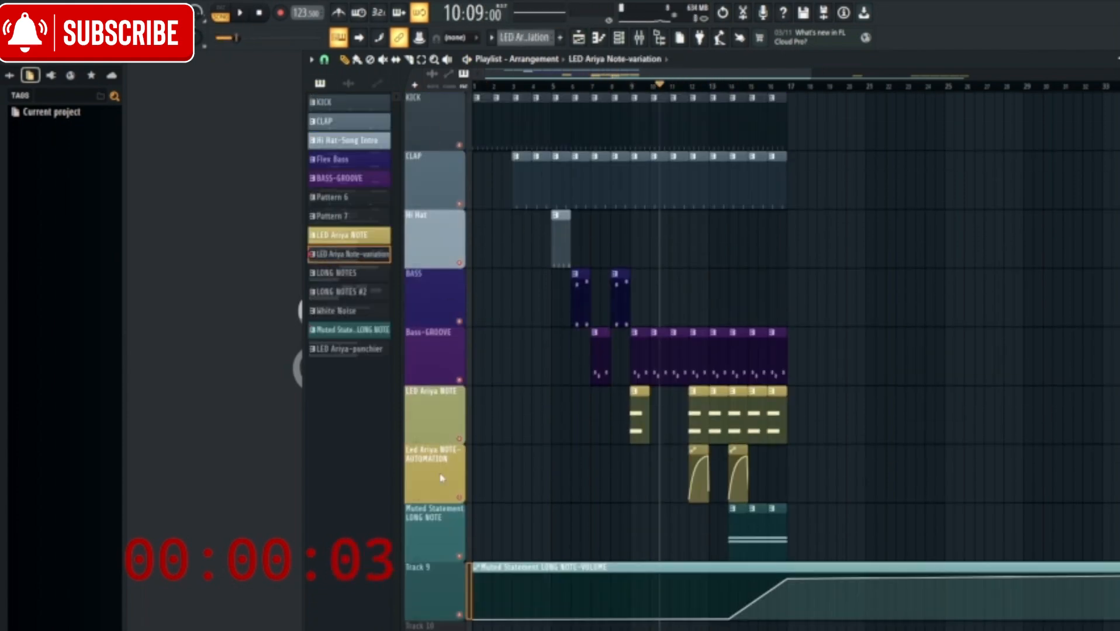
pyautogui.click(221, 13)
pyautogui.click(240, 14)
pyautogui.click(240, 14)
pyautogui.click(345, 236)
pyautogui.press('space')
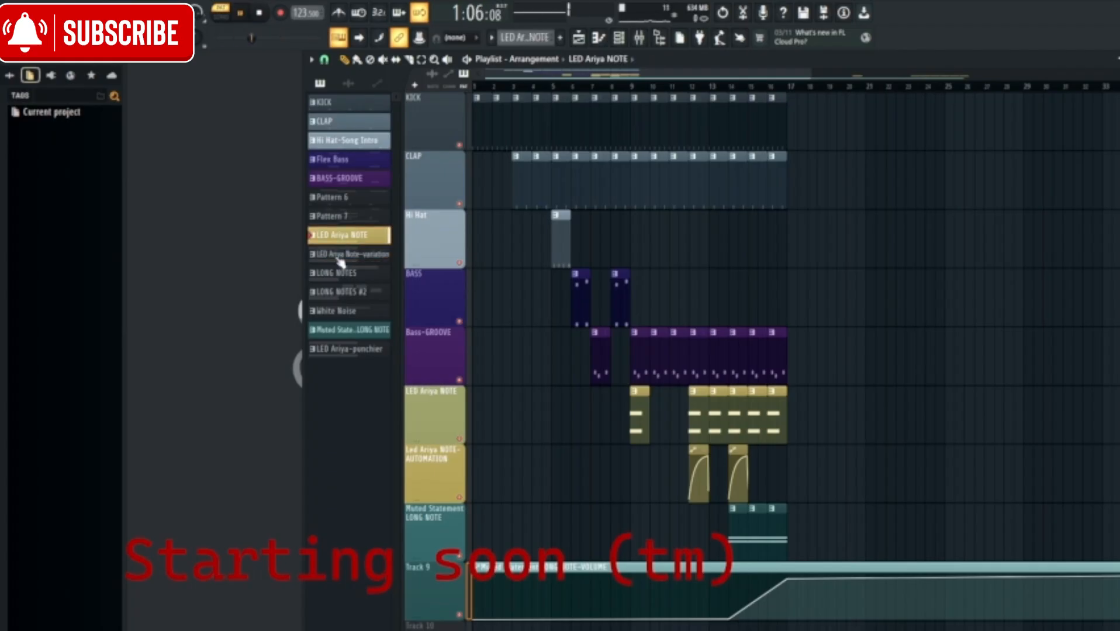
pyautogui.click(340, 257)
pyautogui.click(345, 236)
# Delete Pattern 7 and Pattern 6 from the pattern list
pyautogui.click(345, 216)
pyautogui.click(343, 200)
pyautogui.hotkey('ctrl', 'shift', 'Delete')
pyautogui.hotkey('ctrl', 'shift', 'Delete')
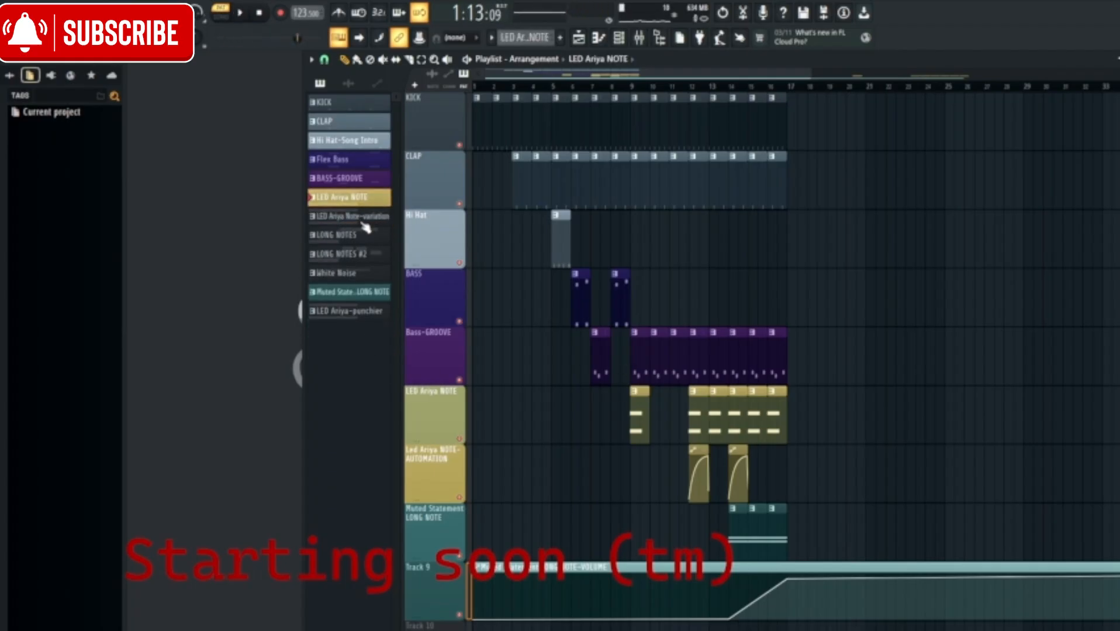
# Delete the LONG NOTES and LONG NOTES #2 patterns
pyautogui.click(361, 221)
pyautogui.click(362, 236)
pyautogui.hotkey('ctrl', 'shift', 'Delete')
pyautogui.hotkey('ctrl', 'shift', 'Delete')
# Compare LED Ariya-punchier with LED Ariya NOTE and move the punchier pattern directly below LED Ariya Note-variation
pyautogui.click(337, 274)
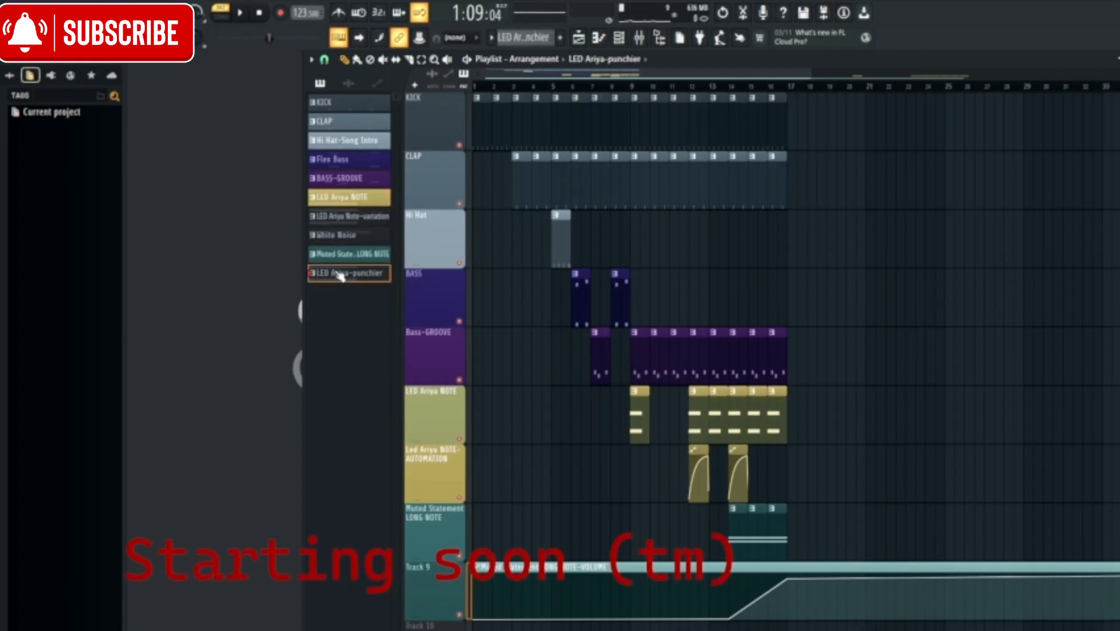
pyautogui.click(353, 200)
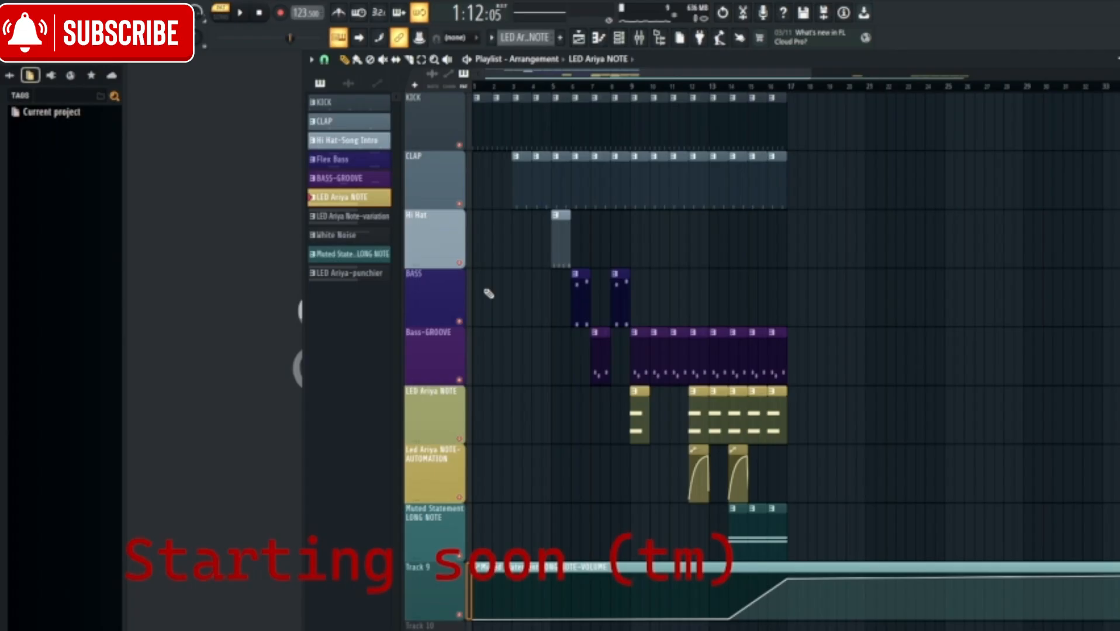
pyautogui.moveTo(345, 273); pyautogui.dragTo(345, 235)
# Colour the LED Ariya Note-variation and LED Ariya-punchier patterns the same yellow as LED Ariya NOTE
pyautogui.click(353, 199)
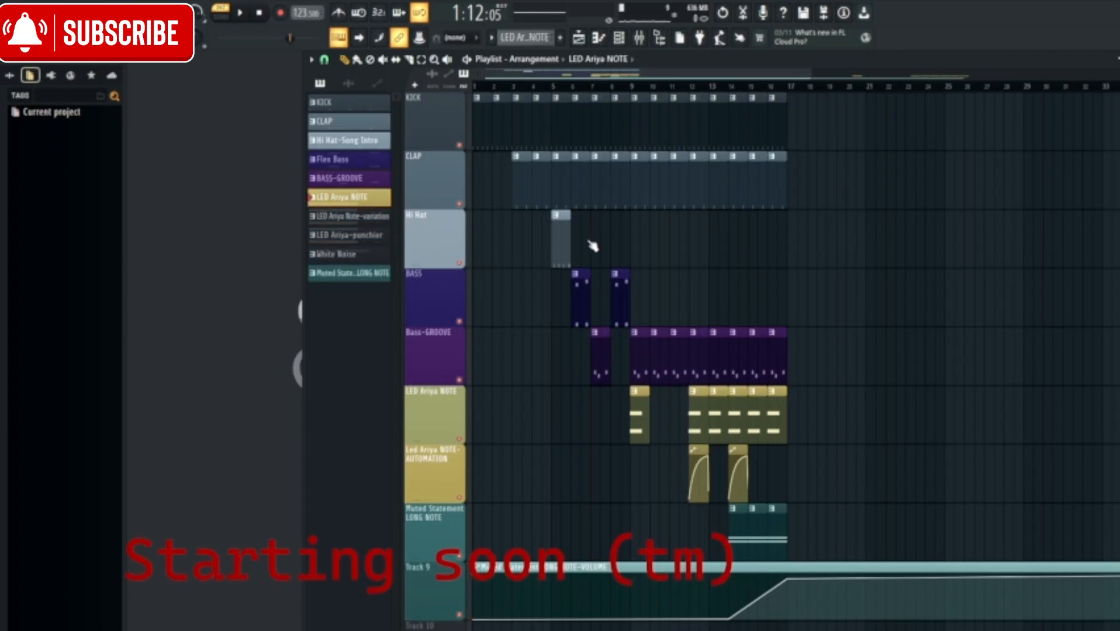
pyautogui.click(352, 216)
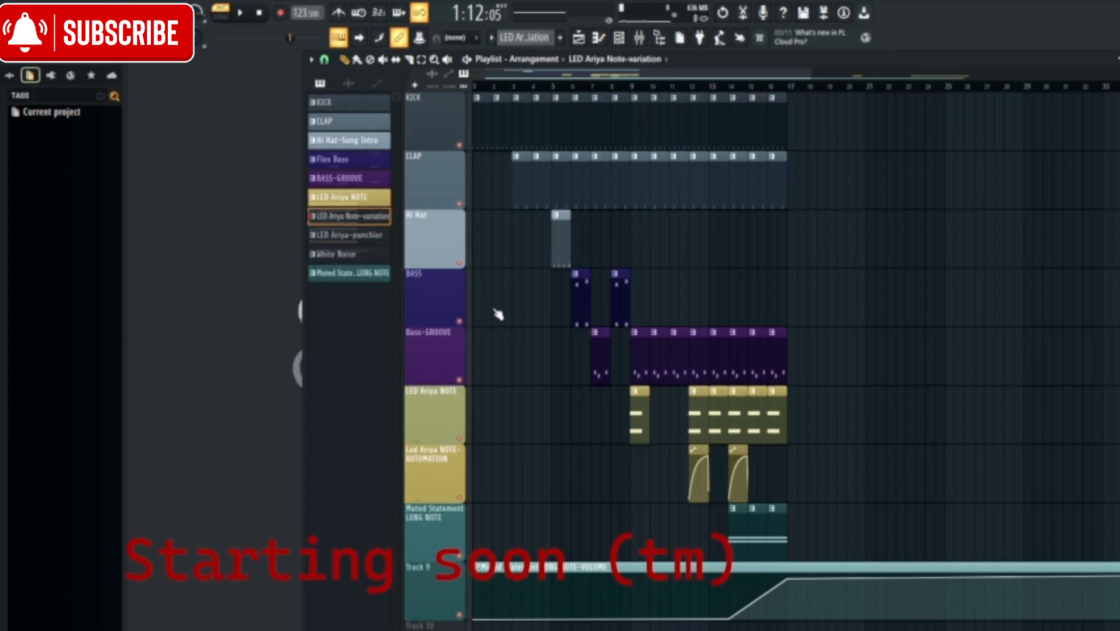
pyautogui.click(357, 200)
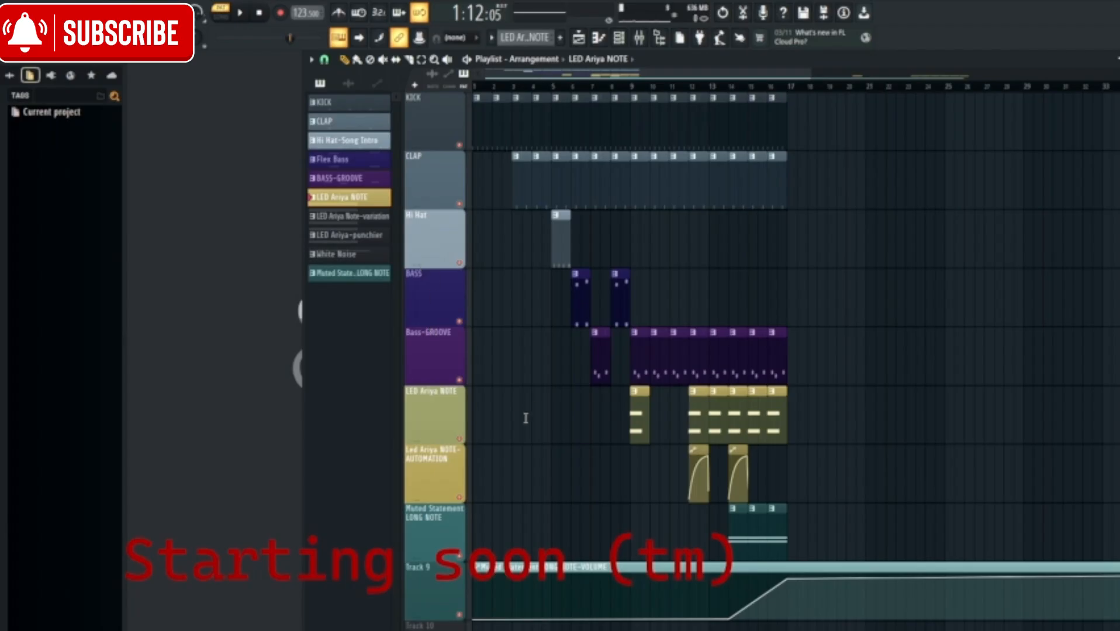
pyautogui.click(358, 216)
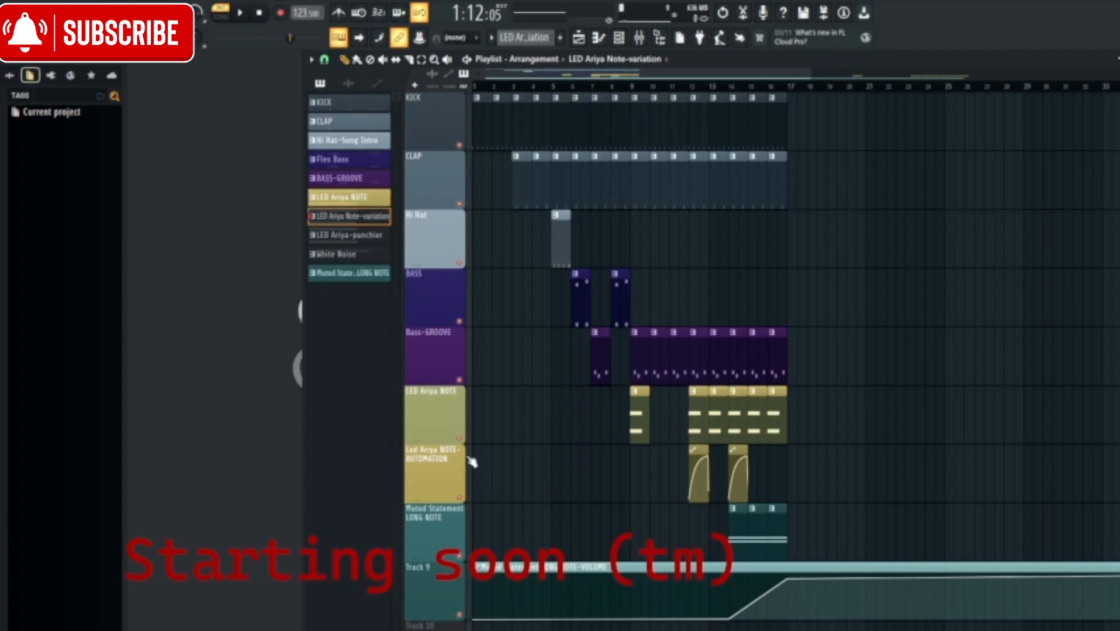
pyautogui.click(366, 237)
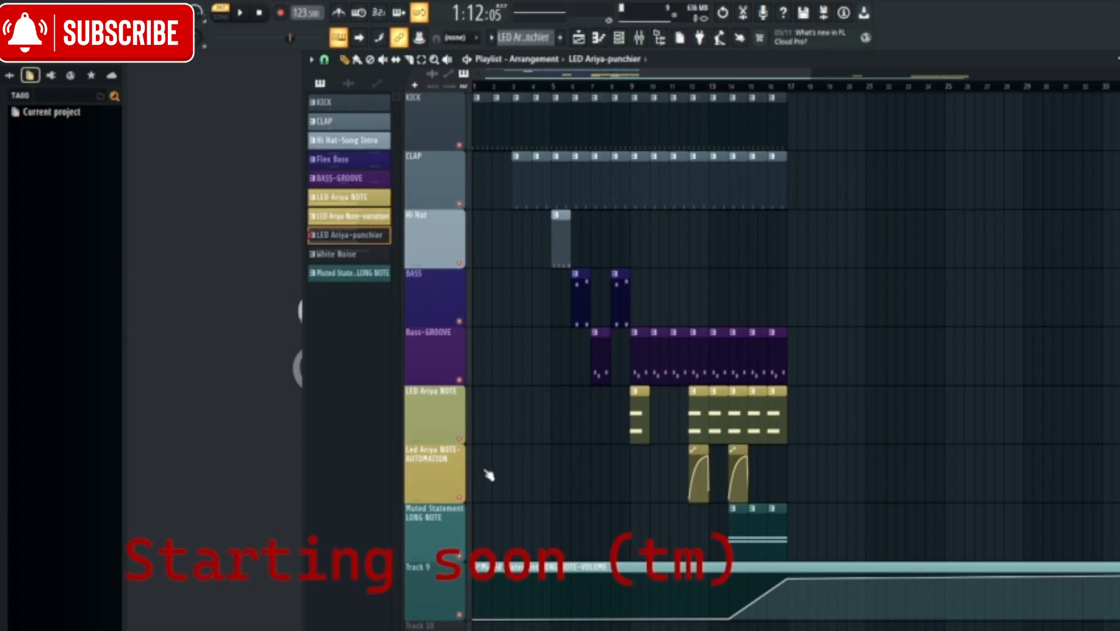
pyautogui.click(353, 257)
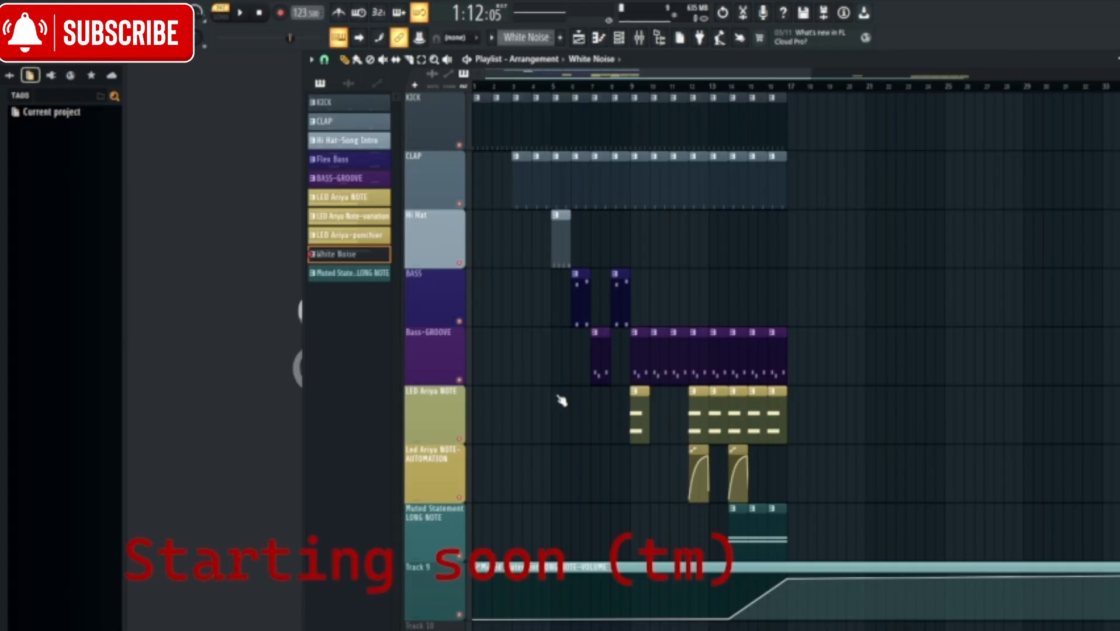
# Delete the two 3x Osc #2 automation clips for Osc 1 shape and channel volume
pyautogui.click(373, 84)
pyautogui.click(374, 85)
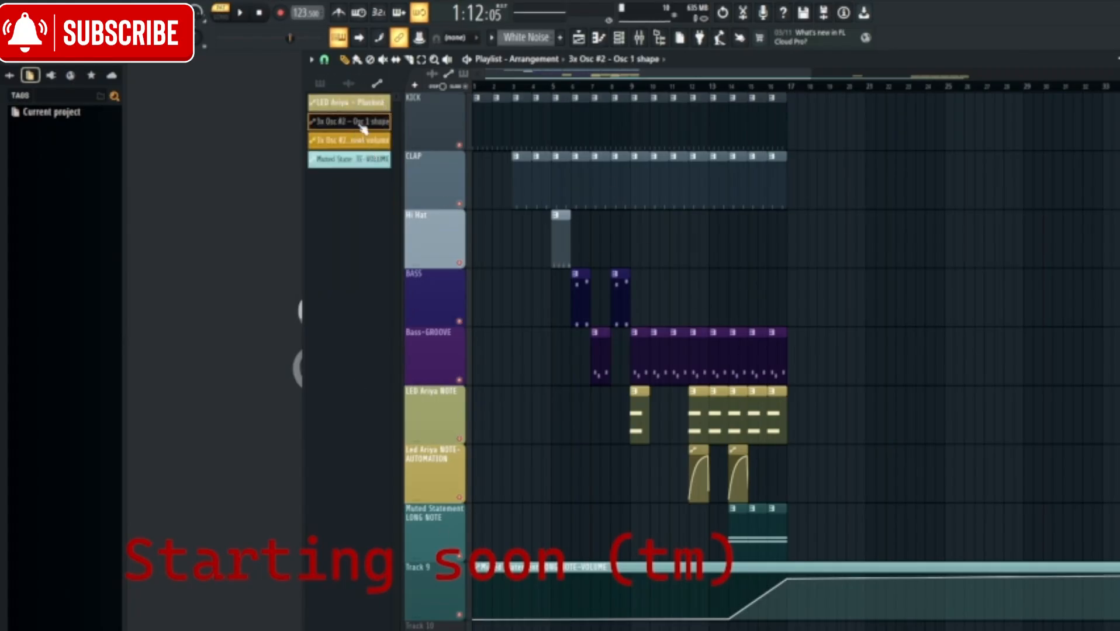
pyautogui.click(365, 144)
pyautogui.rightClick(343, 125)
pyautogui.click(383, 226)
pyautogui.click(652, 364)
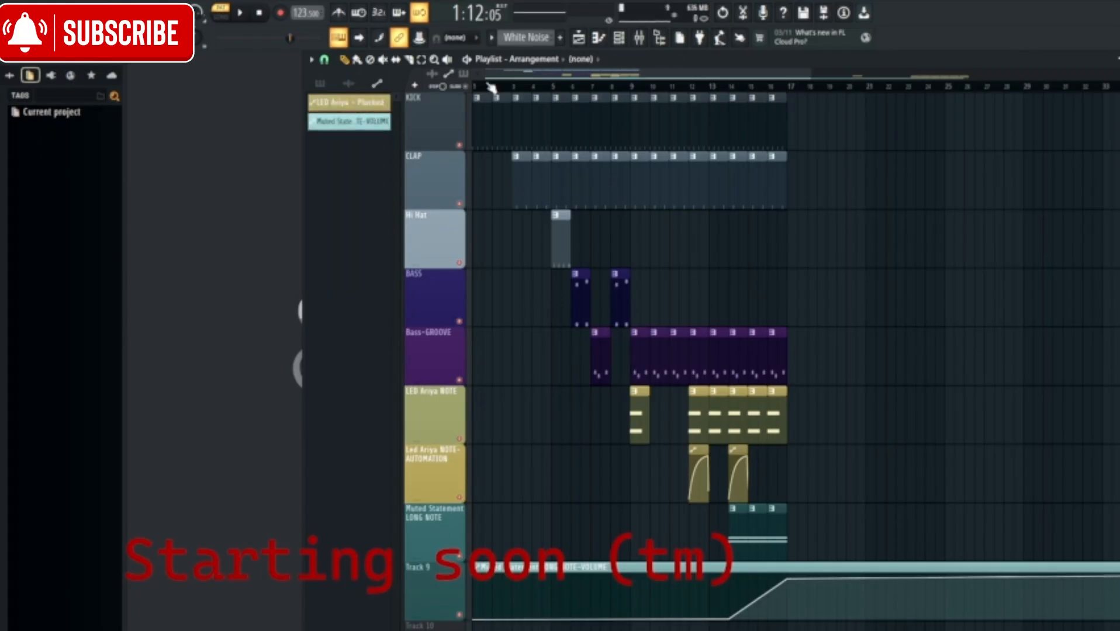
# Play the whole arrangement from the first bar in song mode
pyautogui.click(484, 87)
pyautogui.click(259, 13)
pyautogui.press('space')
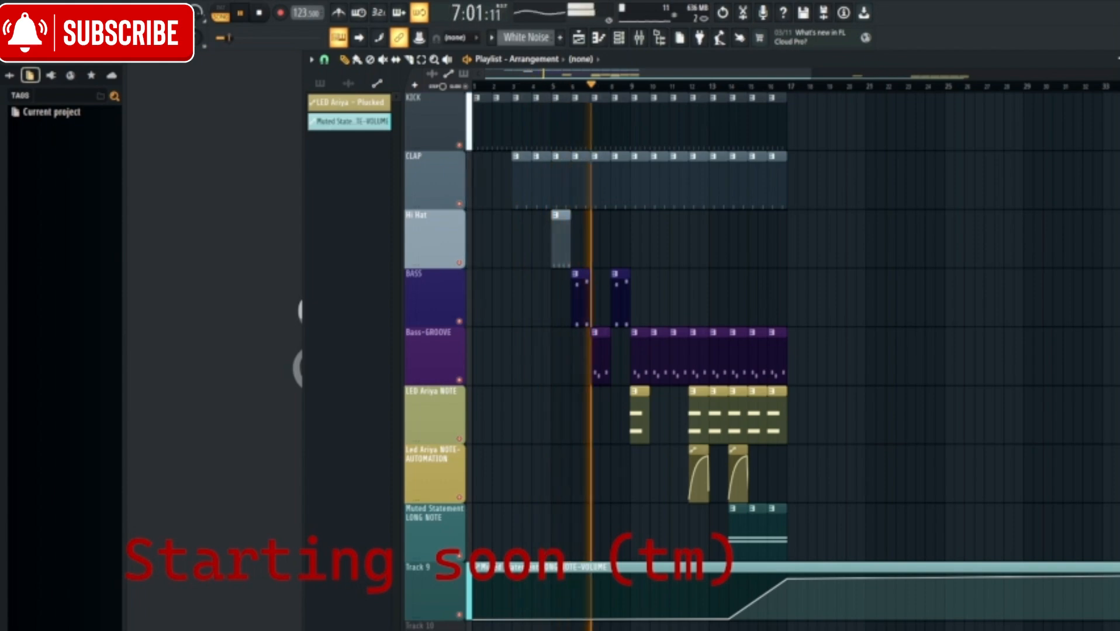
pyautogui.press('space')
# Try moving the empty Track 10 above the Muted Statement LONG NOTE track and return it below the volume automation track
pyautogui.scroll(-3, 430, 451)
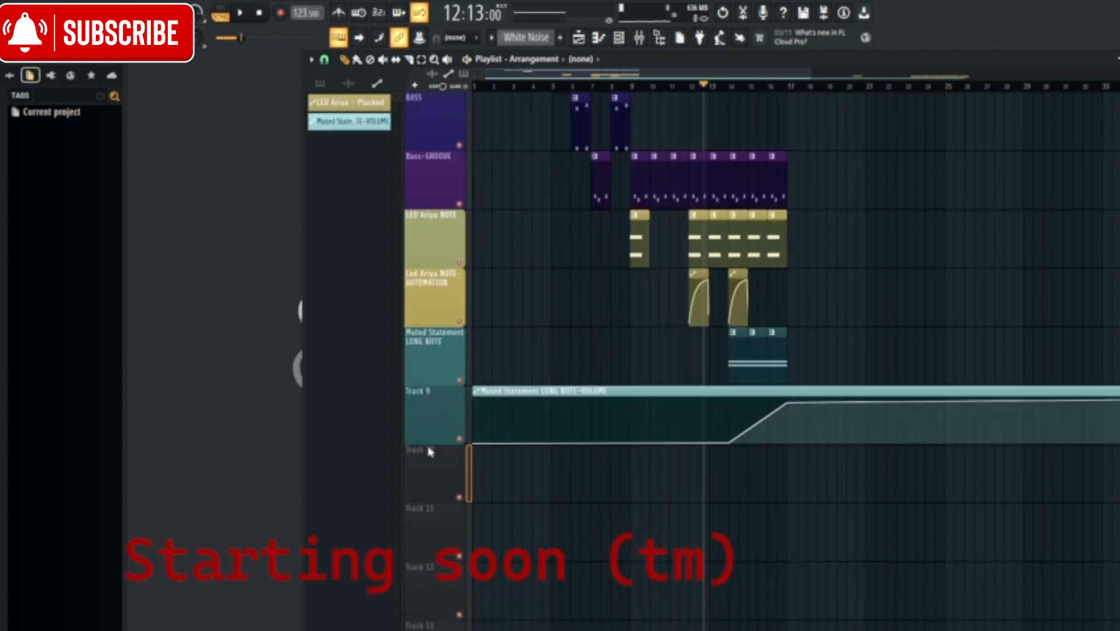
pyautogui.moveTo(475, 432); pyautogui.dragTo(474, 490)
pyautogui.click(489, 608)
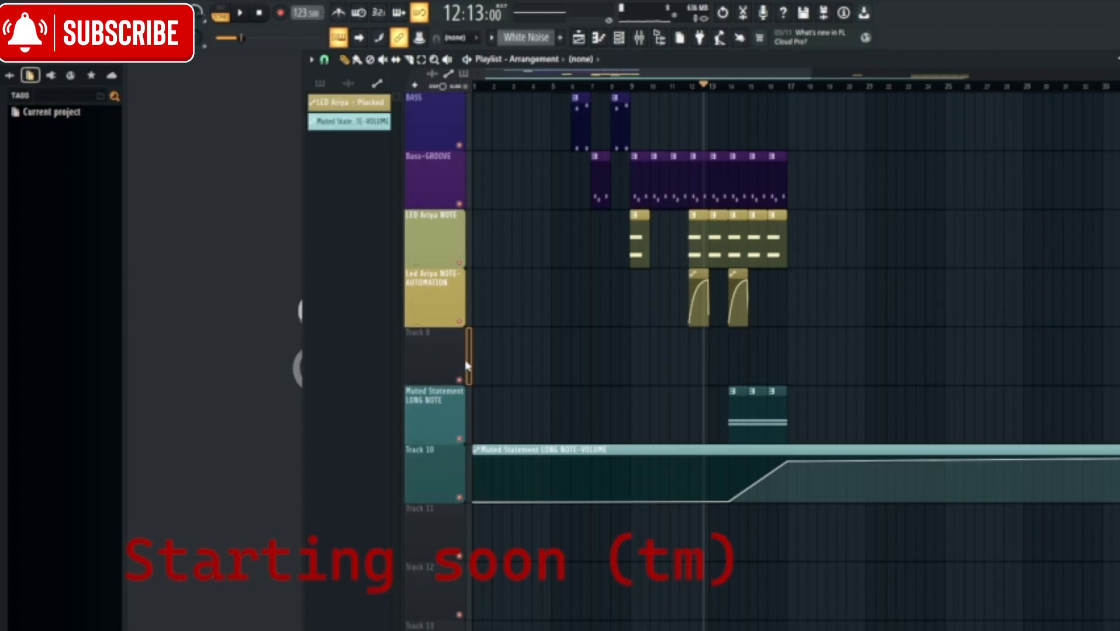
pyautogui.scroll(3, 430, 368)
pyautogui.scroll(-4, 452, 340)
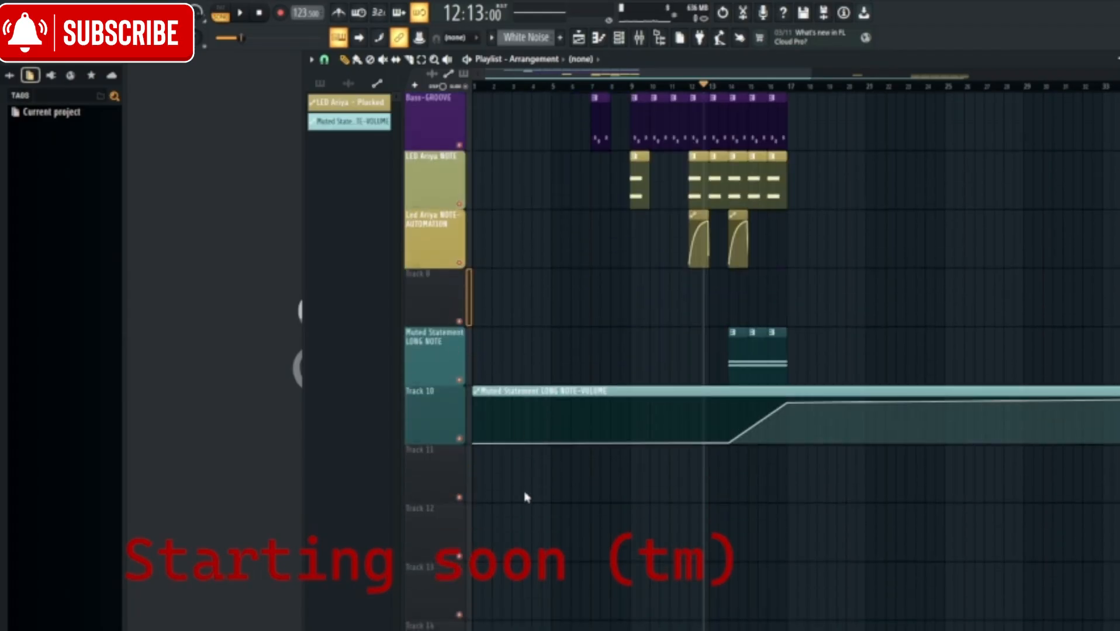
pyautogui.hotkey('alt', 'Down')
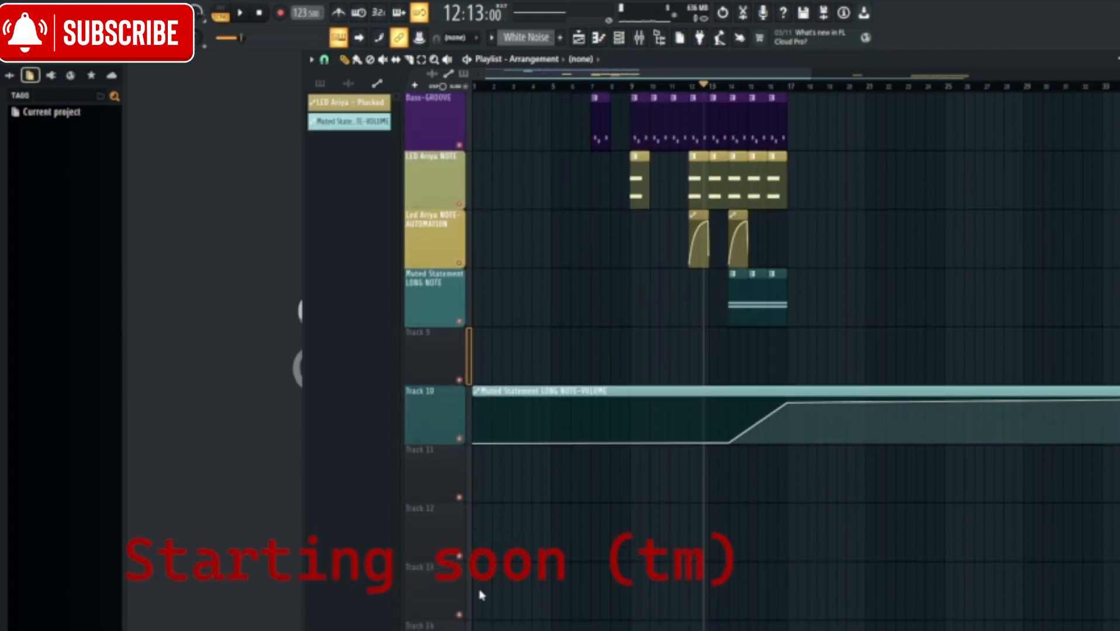
pyautogui.scroll(4, 422, 383)
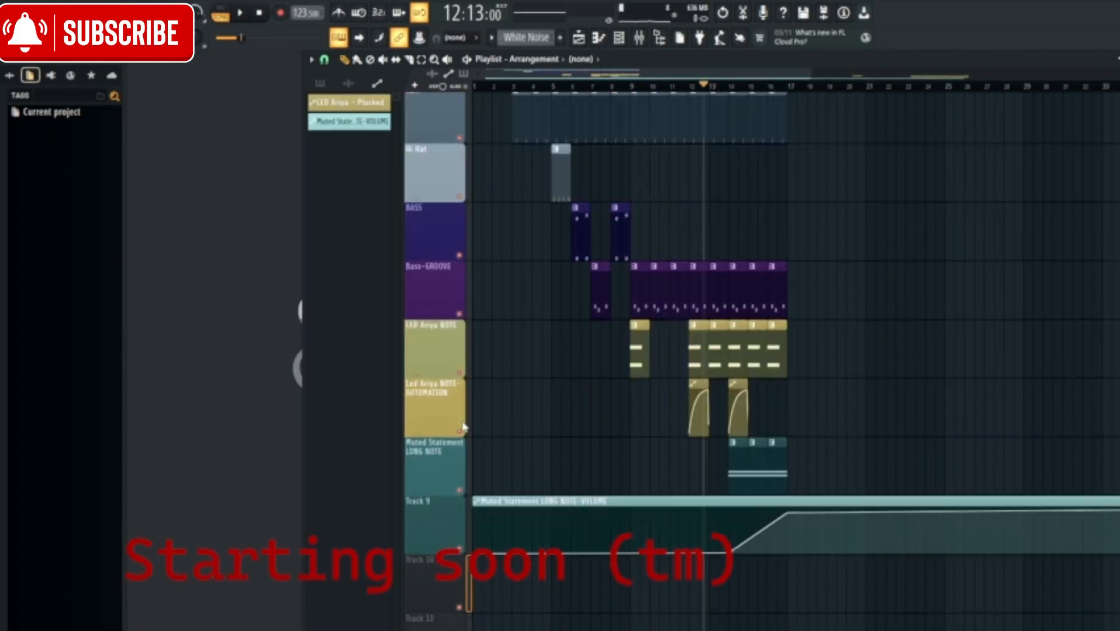
# Move the empty Track 10 up the playlist into the slot between the Hi Hat and BASS tracks
pyautogui.scroll(-2, 420, 281)
pyautogui.scroll(2, 431, 296)
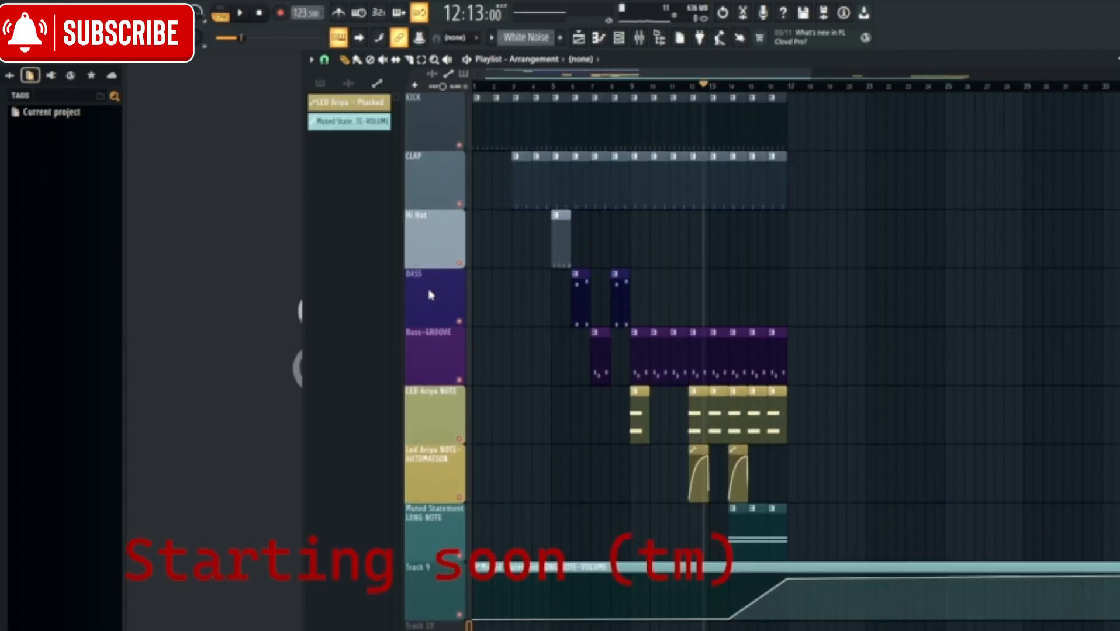
pyautogui.scroll(-4, 454, 380)
pyautogui.scroll(4, 422, 258)
pyautogui.scroll(-2, 429, 340)
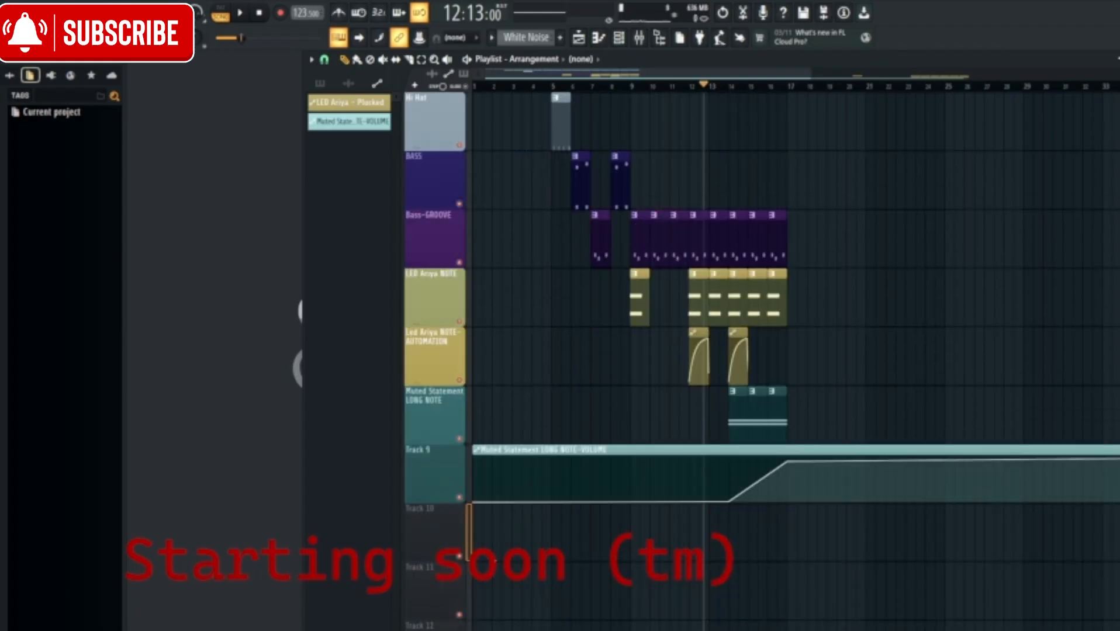
pyautogui.click(472, 603)
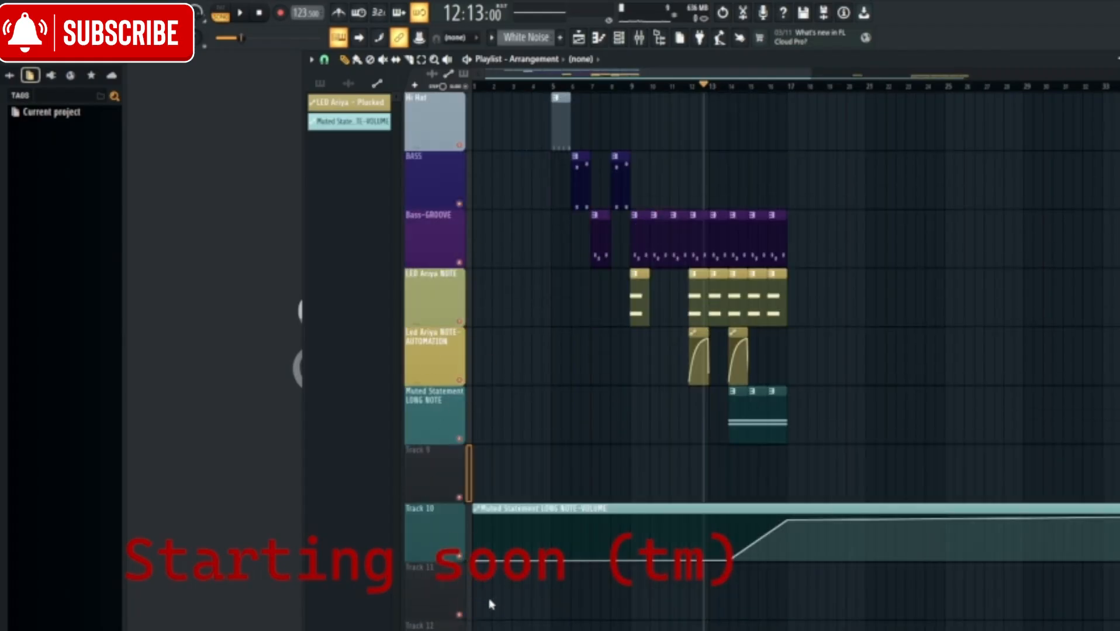
pyautogui.hotkey('alt', 'Up')
pyautogui.hotkey('alt', 'Up')
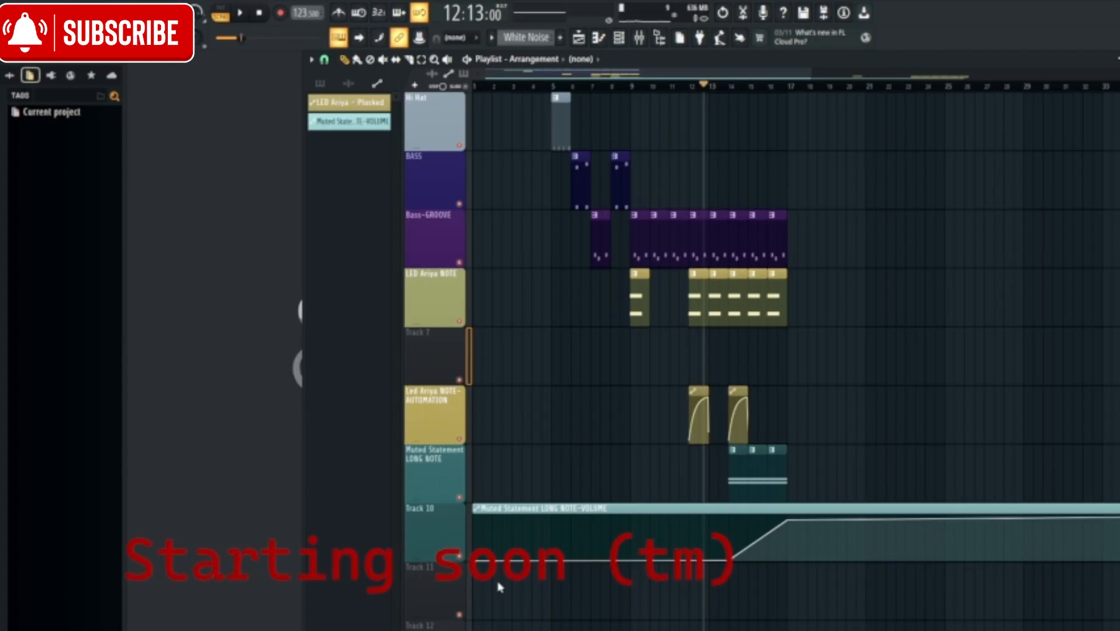
pyautogui.hotkey('alt', 'Up')
pyautogui.hotkey('alt', 'Up')
pyautogui.scroll(2, 435, 315)
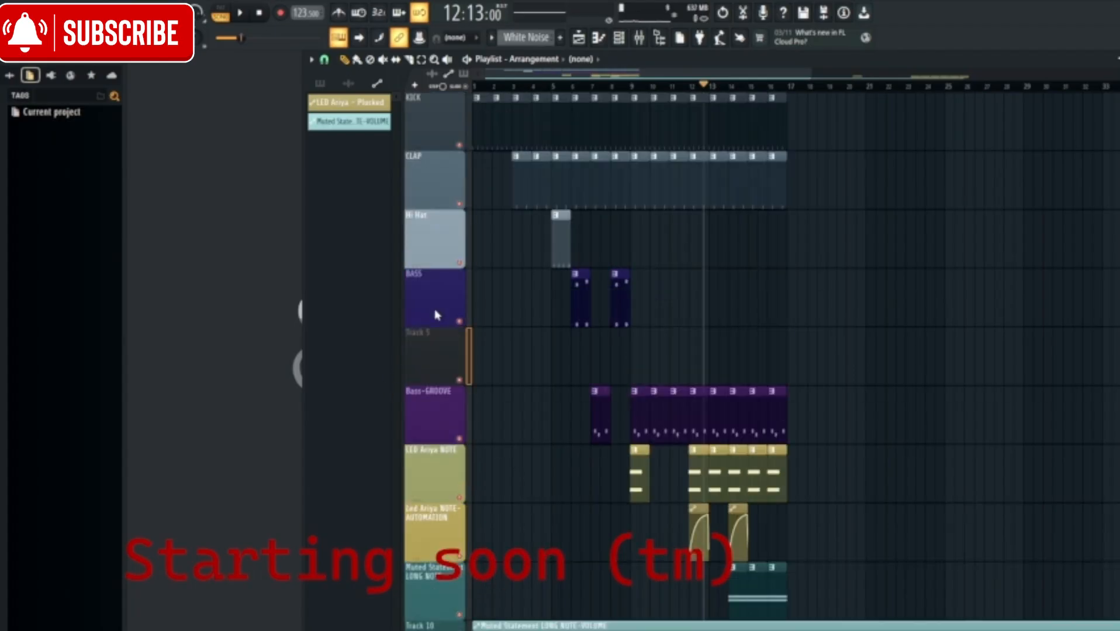
pyautogui.hotkey('alt', 'Up')
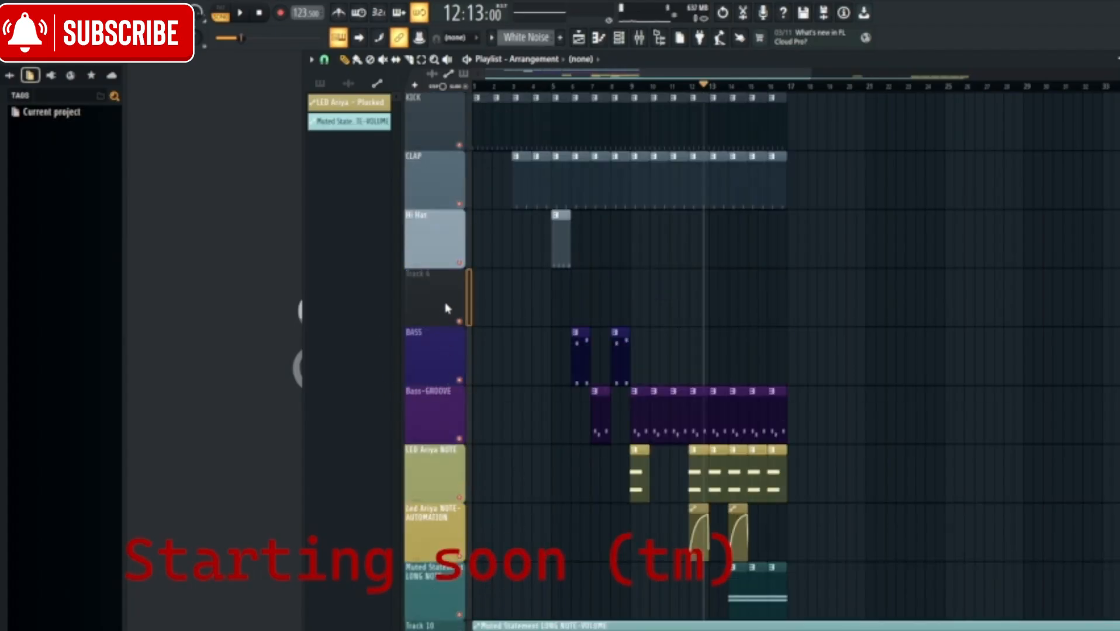